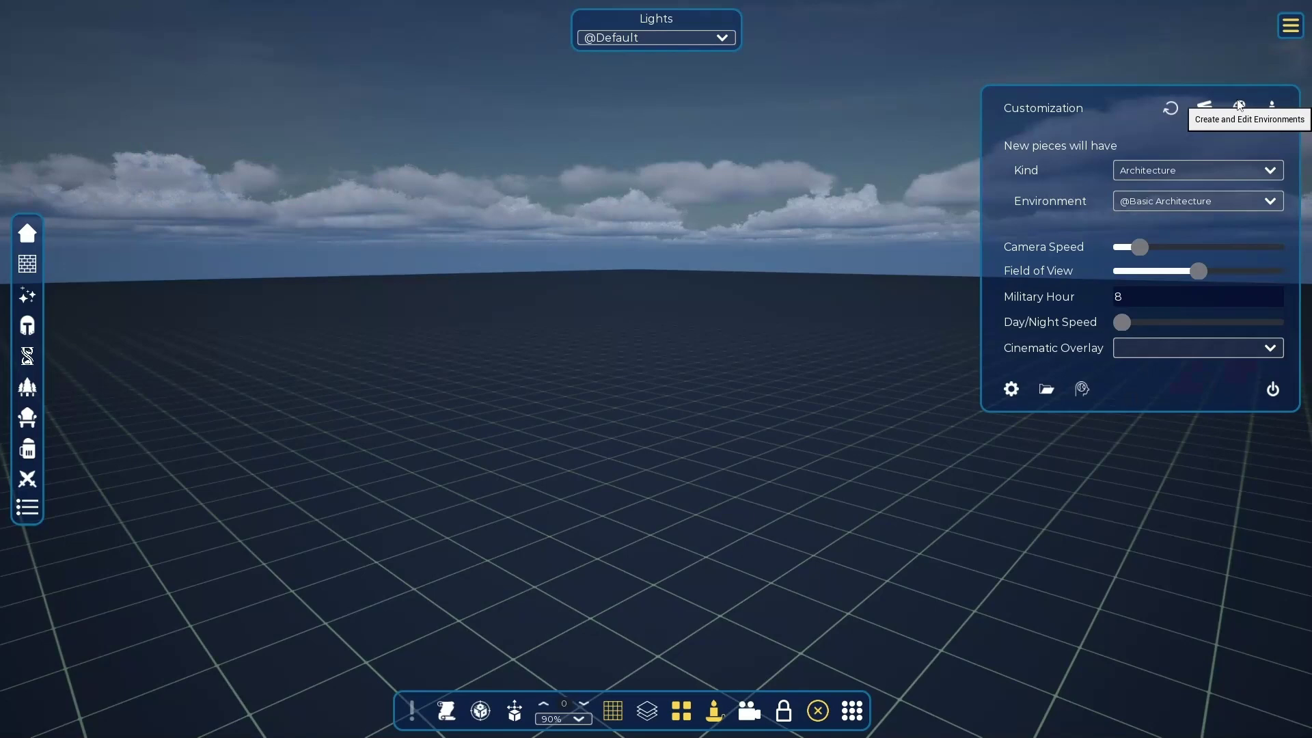
Inspect the floor material's properties in the environment editor, then exit it.
left_click(1239, 106)
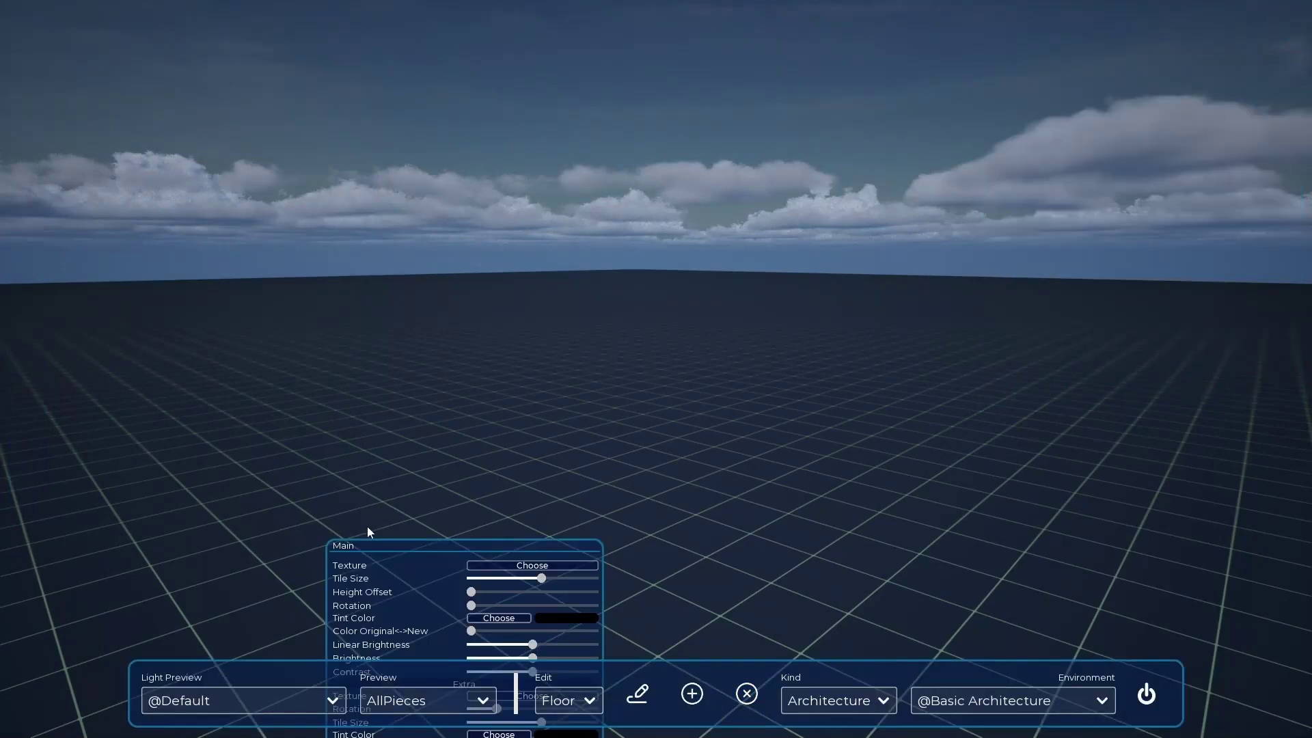
left_click_drag(342, 544, 318, 103)
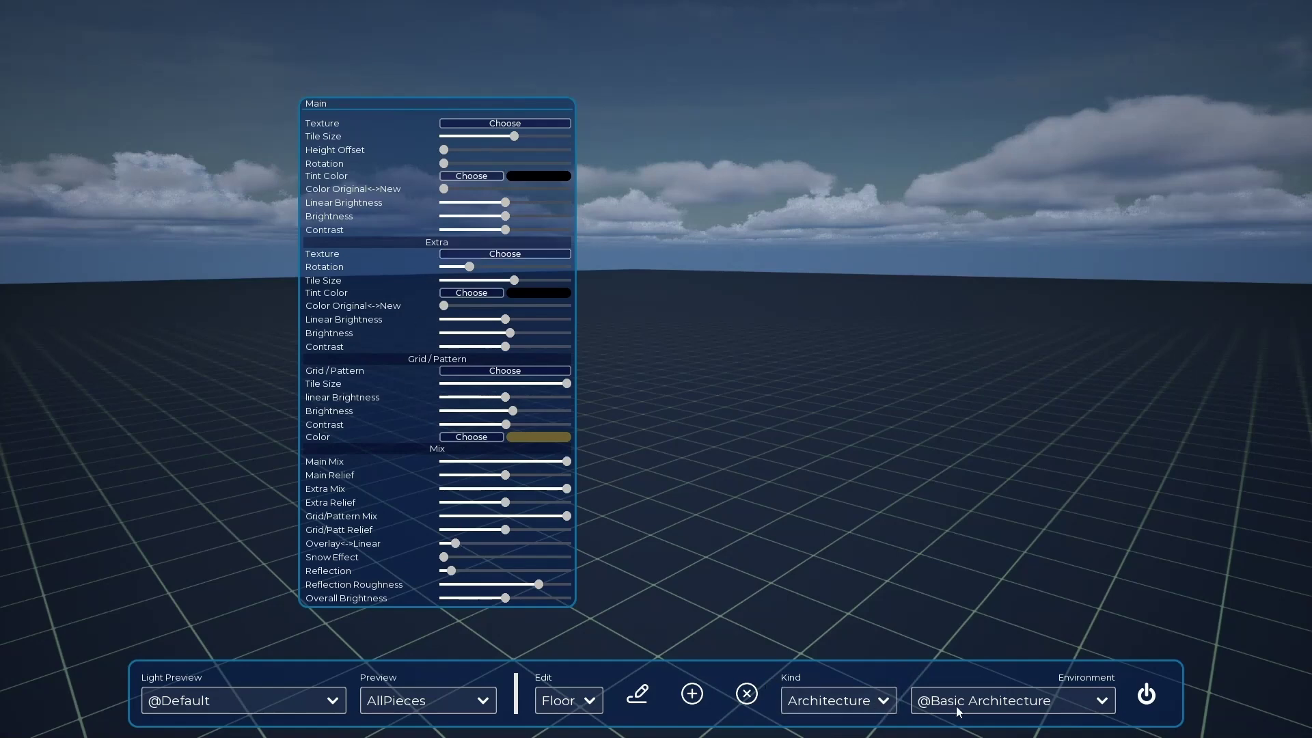
left_click(1135, 703)
Preview the Calm Day III, Camp and Castle War II lighting presets.
left_click(1290, 26)
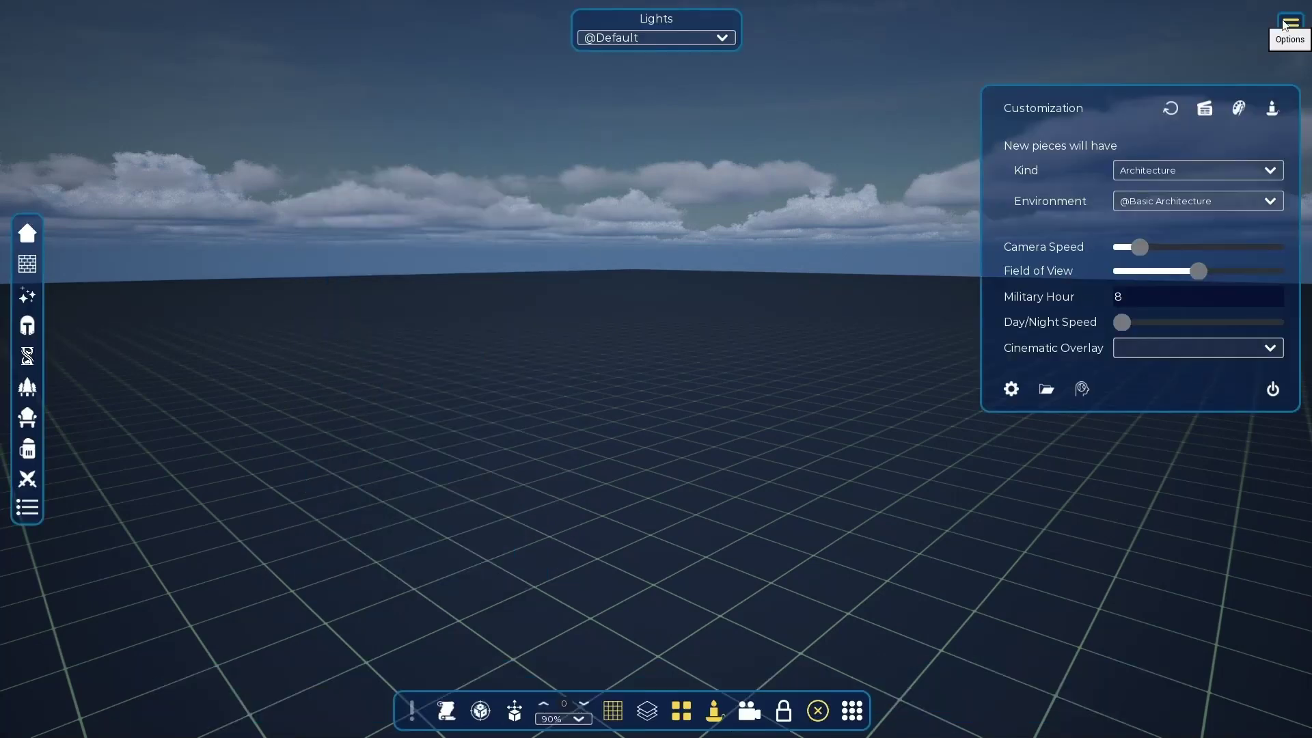
left_click(1269, 118)
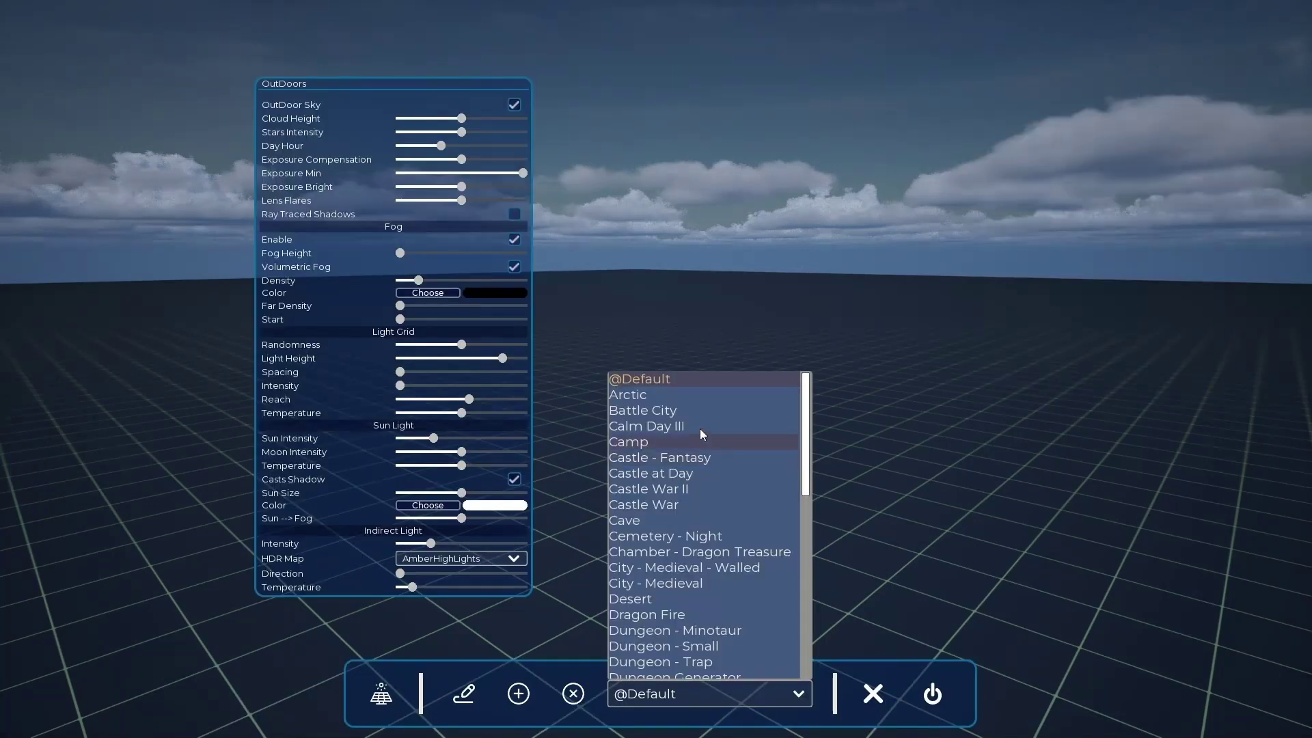
left_click(698, 426)
left_click(675, 441)
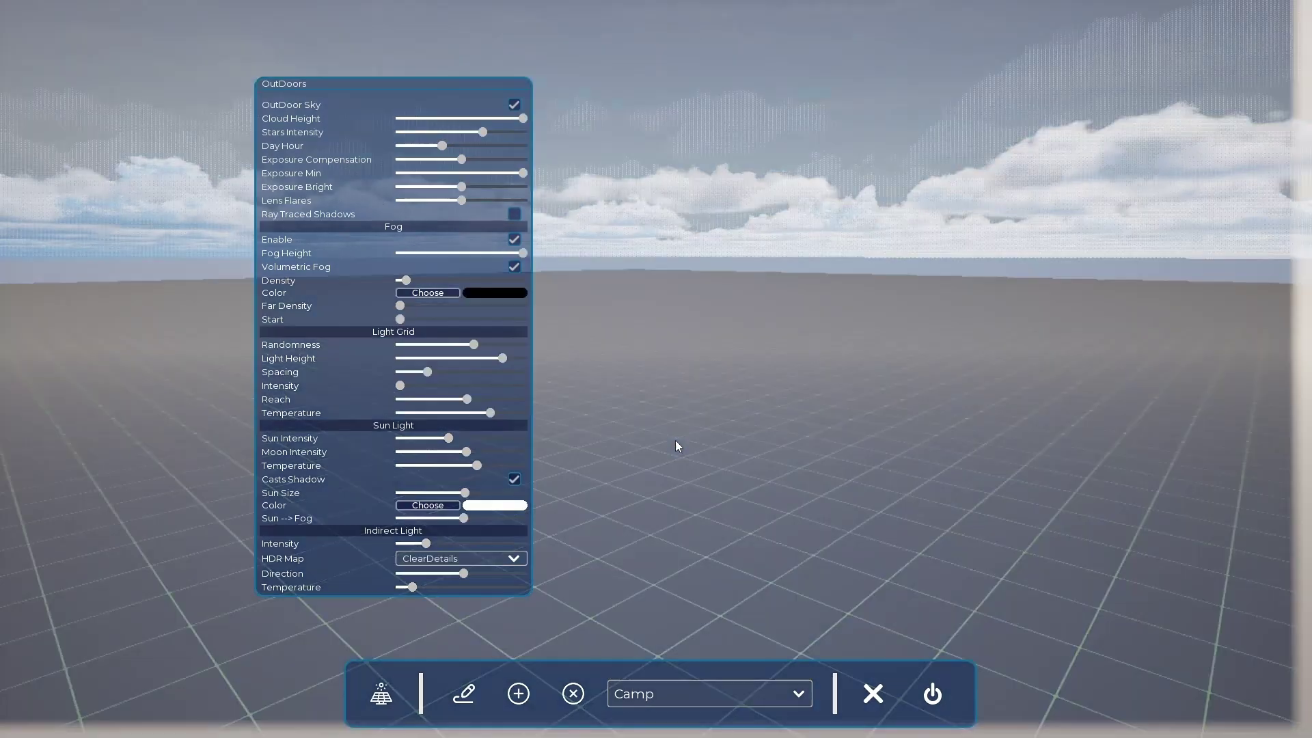
left_click(687, 683)
left_click(682, 489)
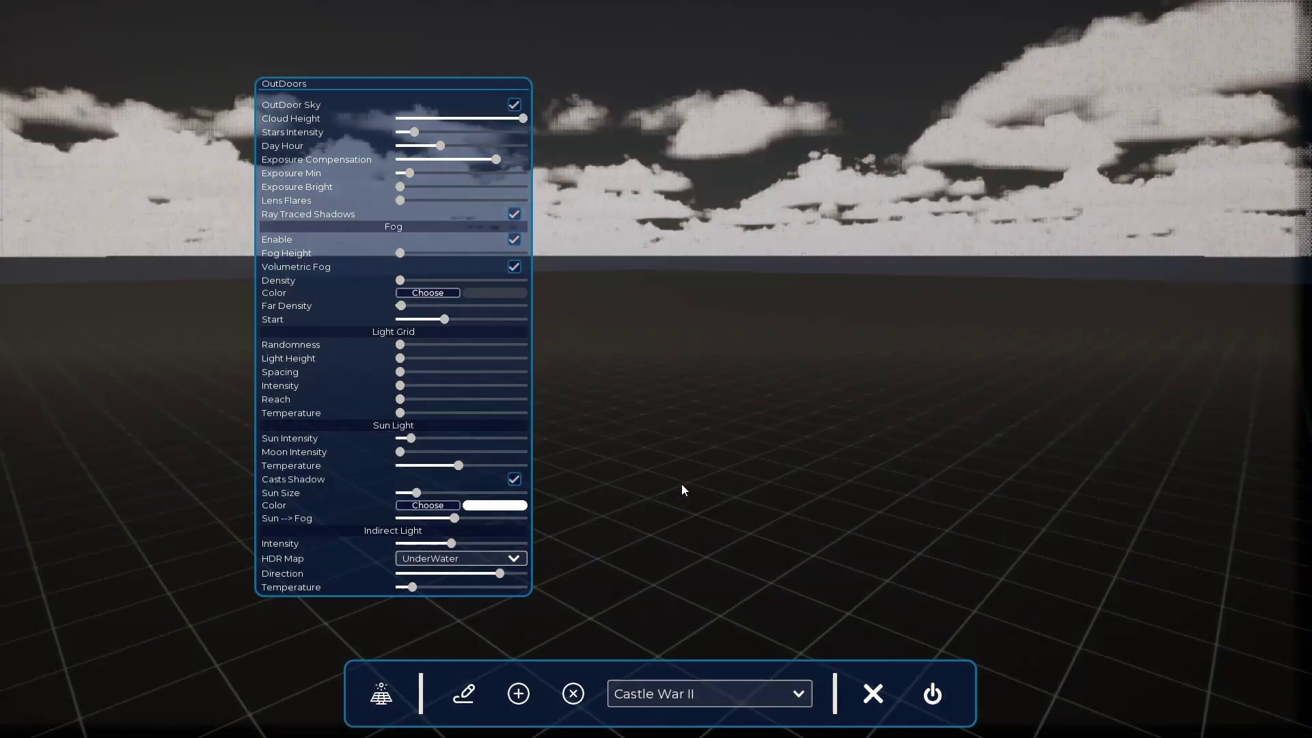
left_click(683, 694)
left_click(641, 379)
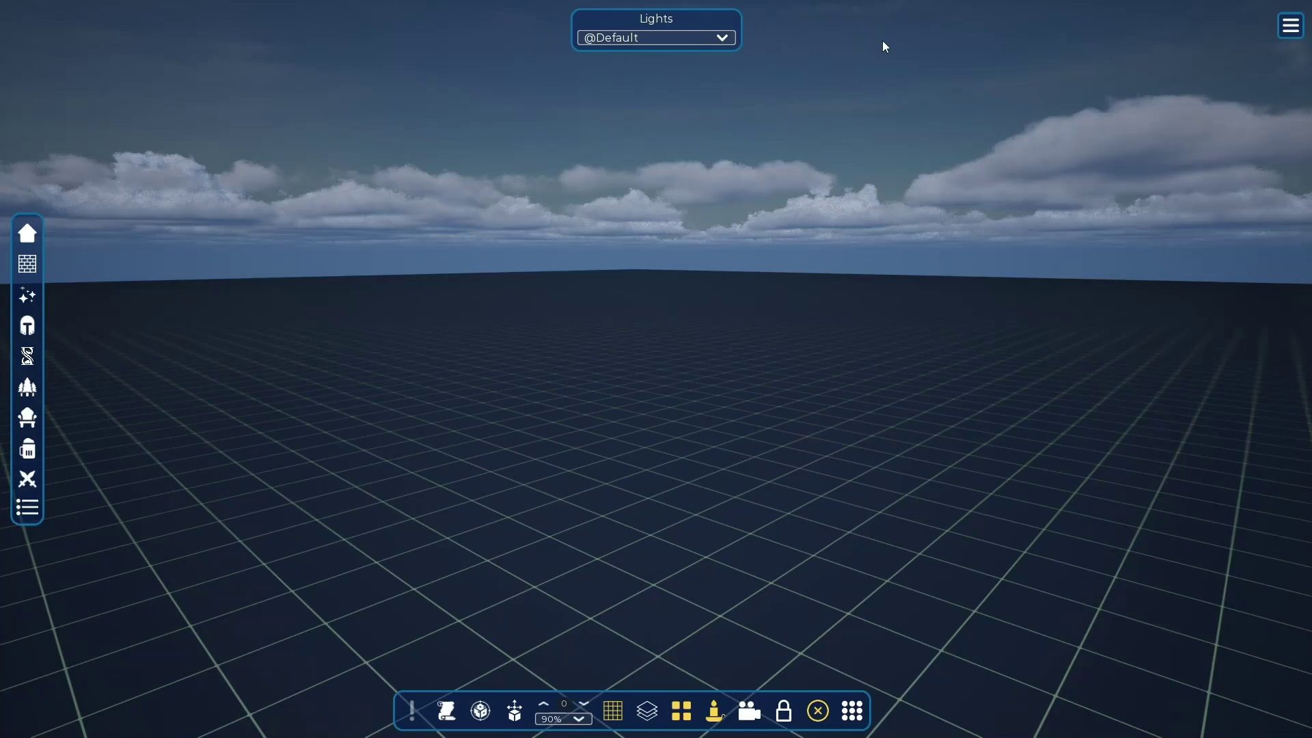
left_click(698, 45)
left_click(633, 67)
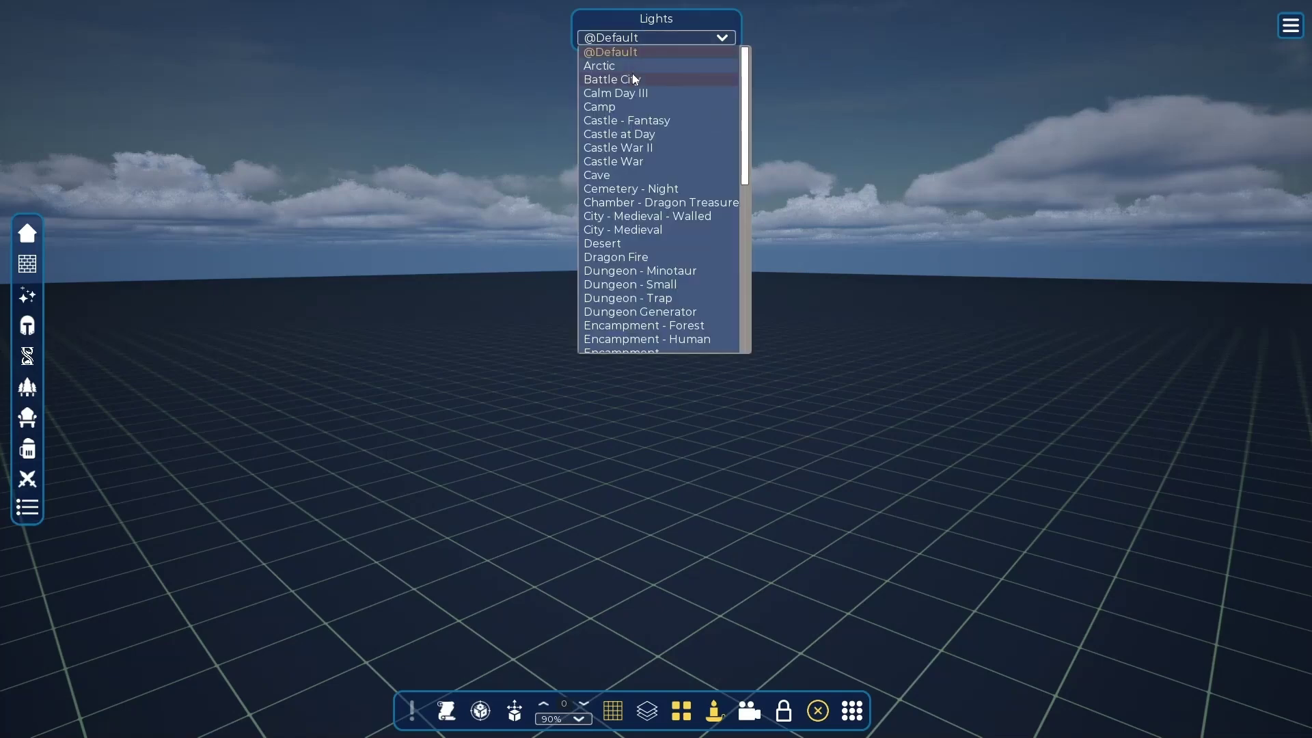
left_click(643, 93)
left_click(642, 107)
left_click(646, 39)
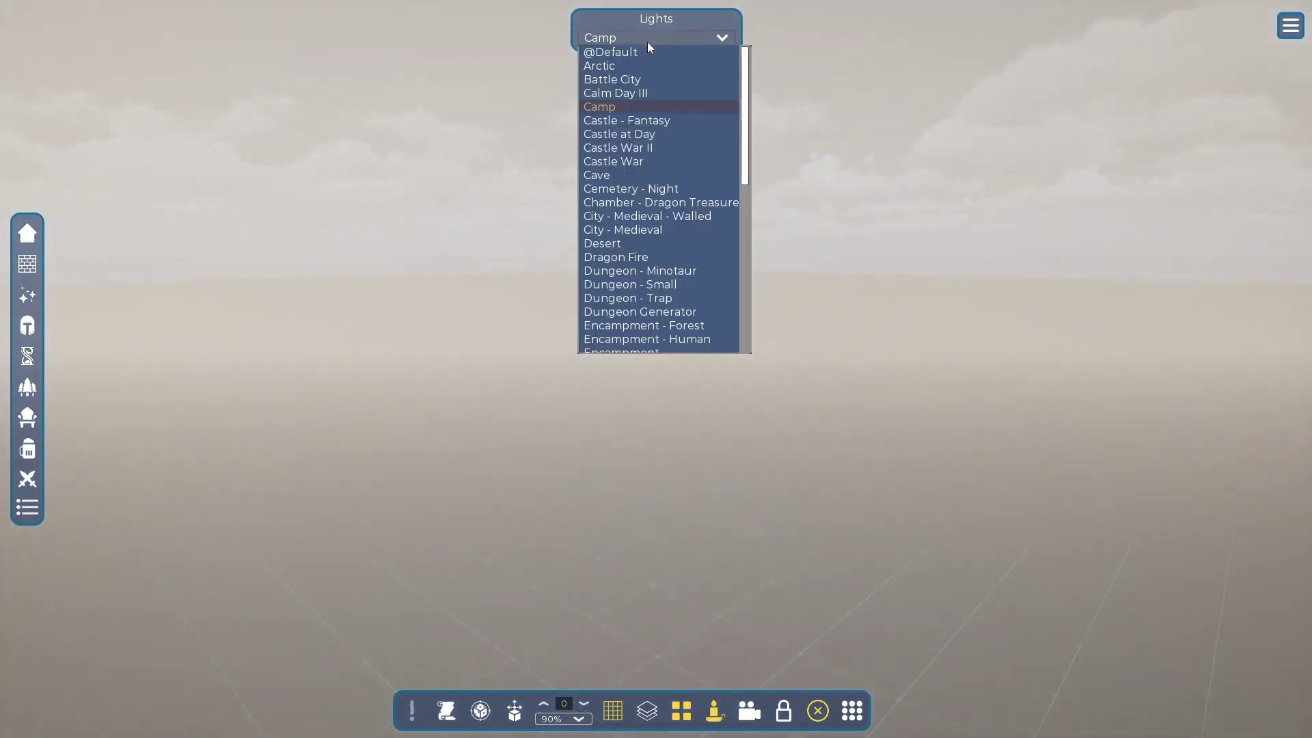
left_click(641, 147)
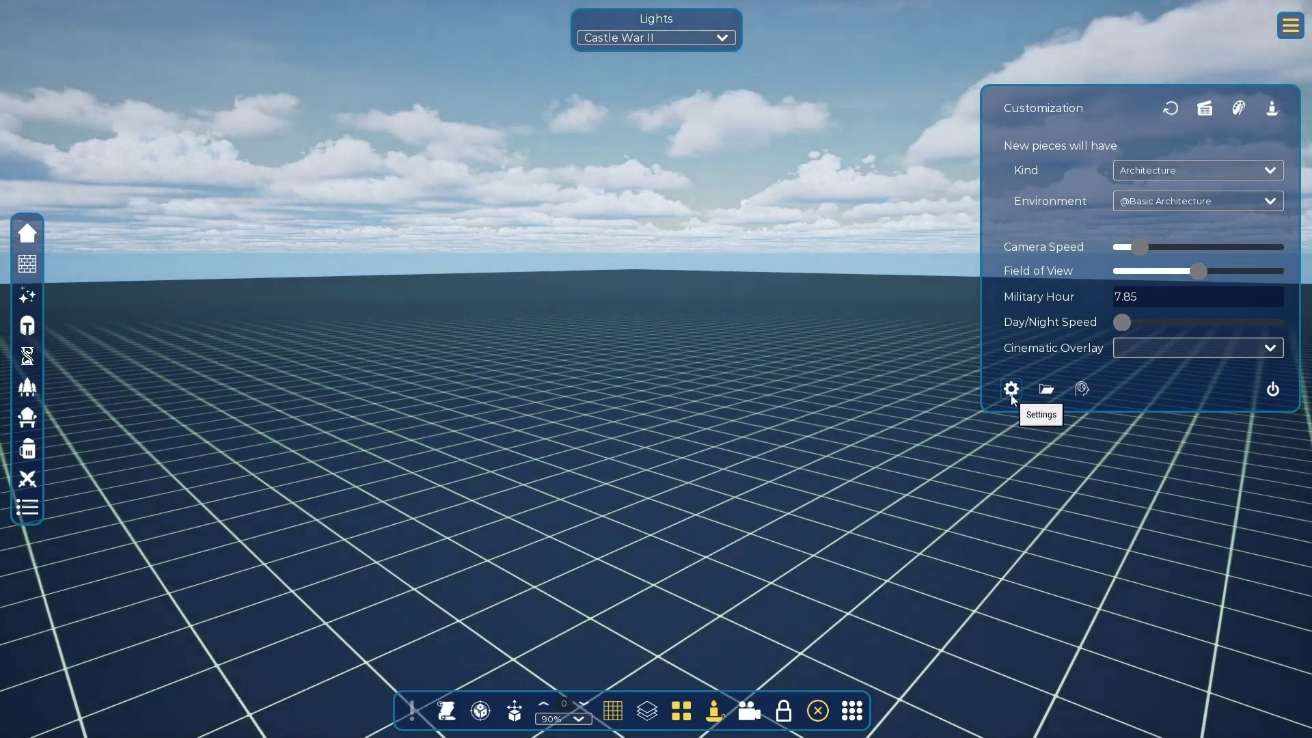
Check the graphics settings, then pick the Alien World map in the Save/Load list.
left_click(1011, 390)
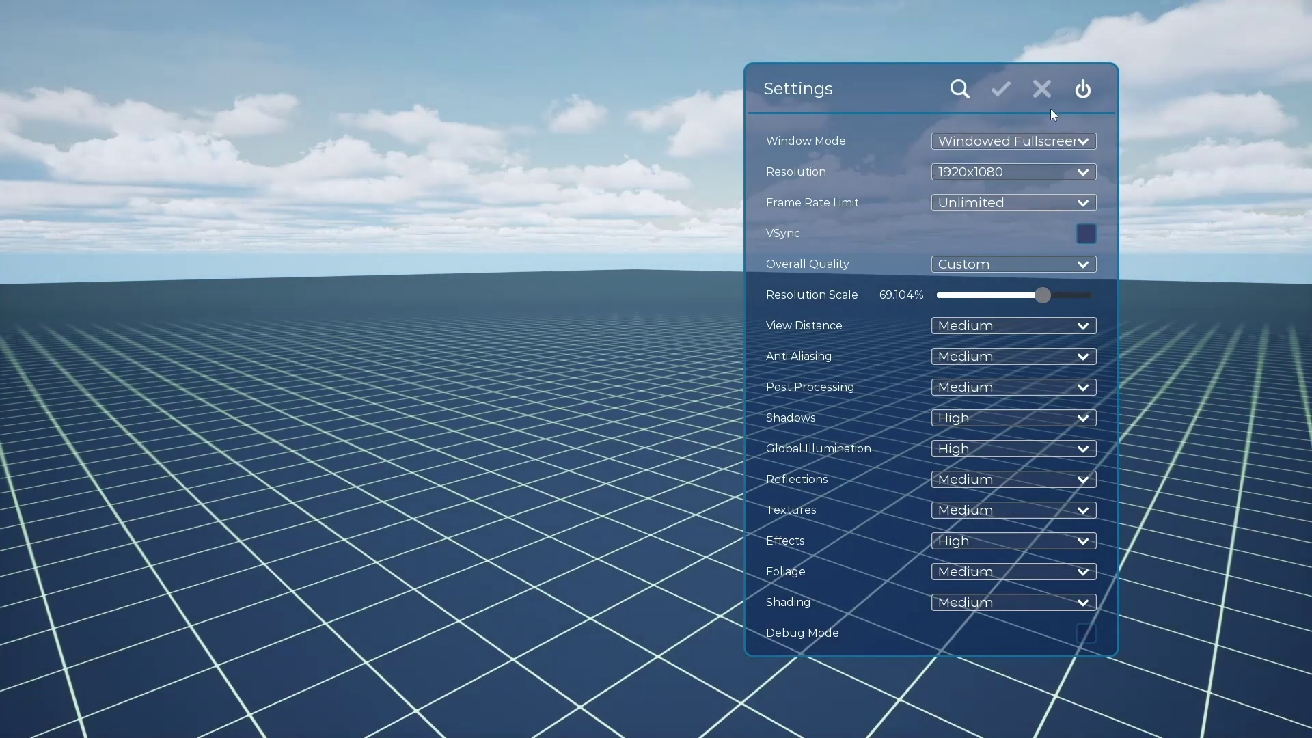
left_click(1043, 91)
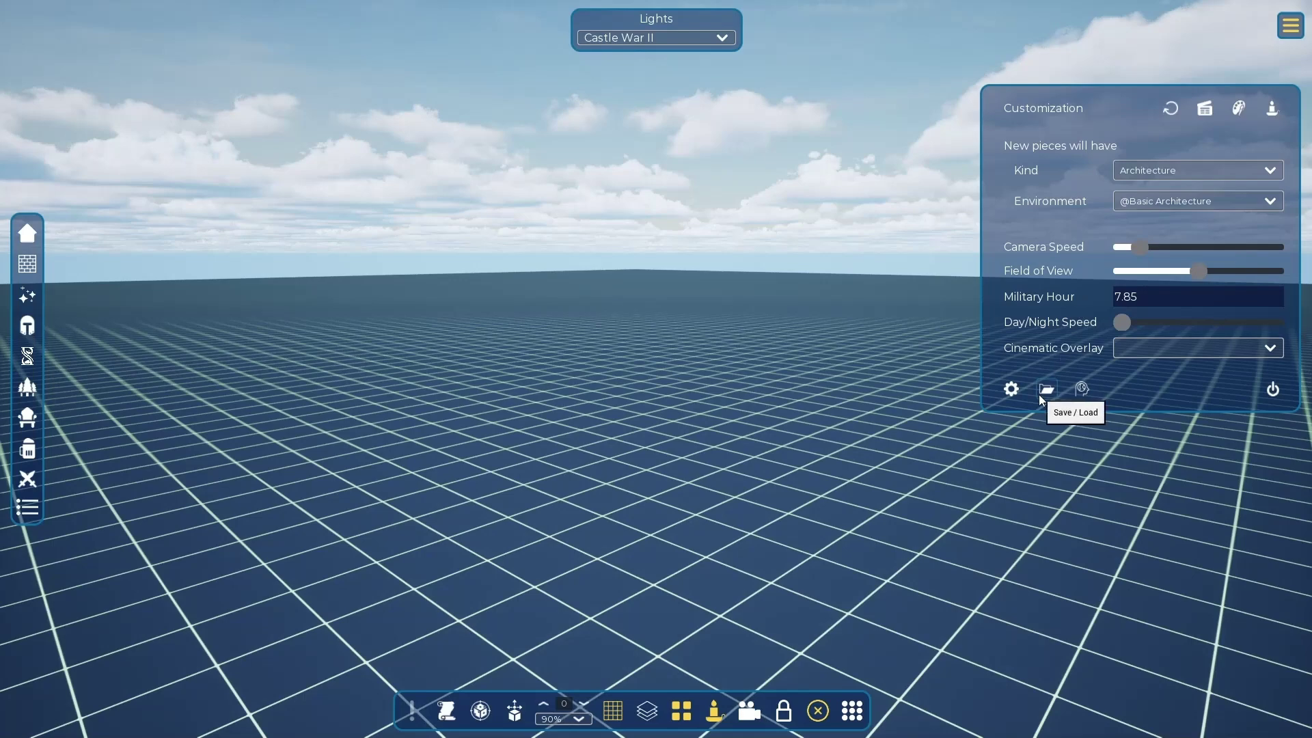
left_click(1040, 394)
scroll(1047, 438, "down", 10)
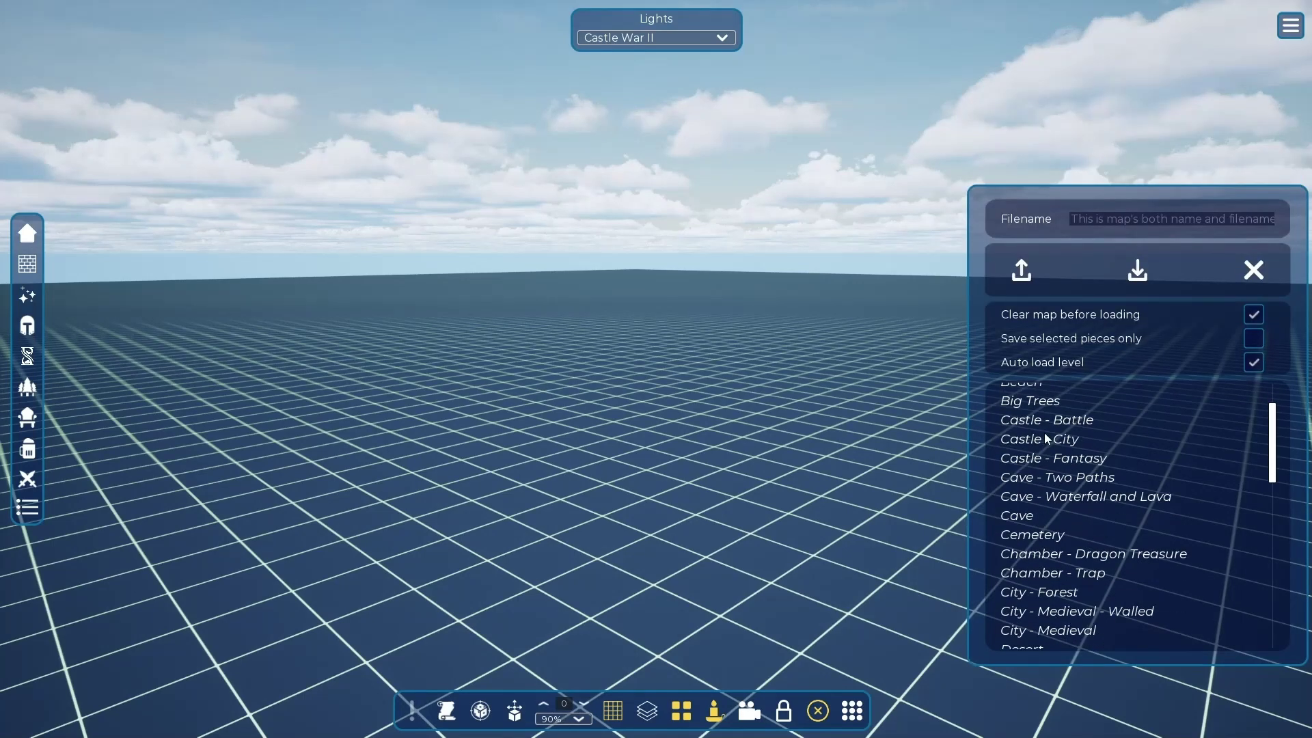
scroll(1048, 437, "up", 10)
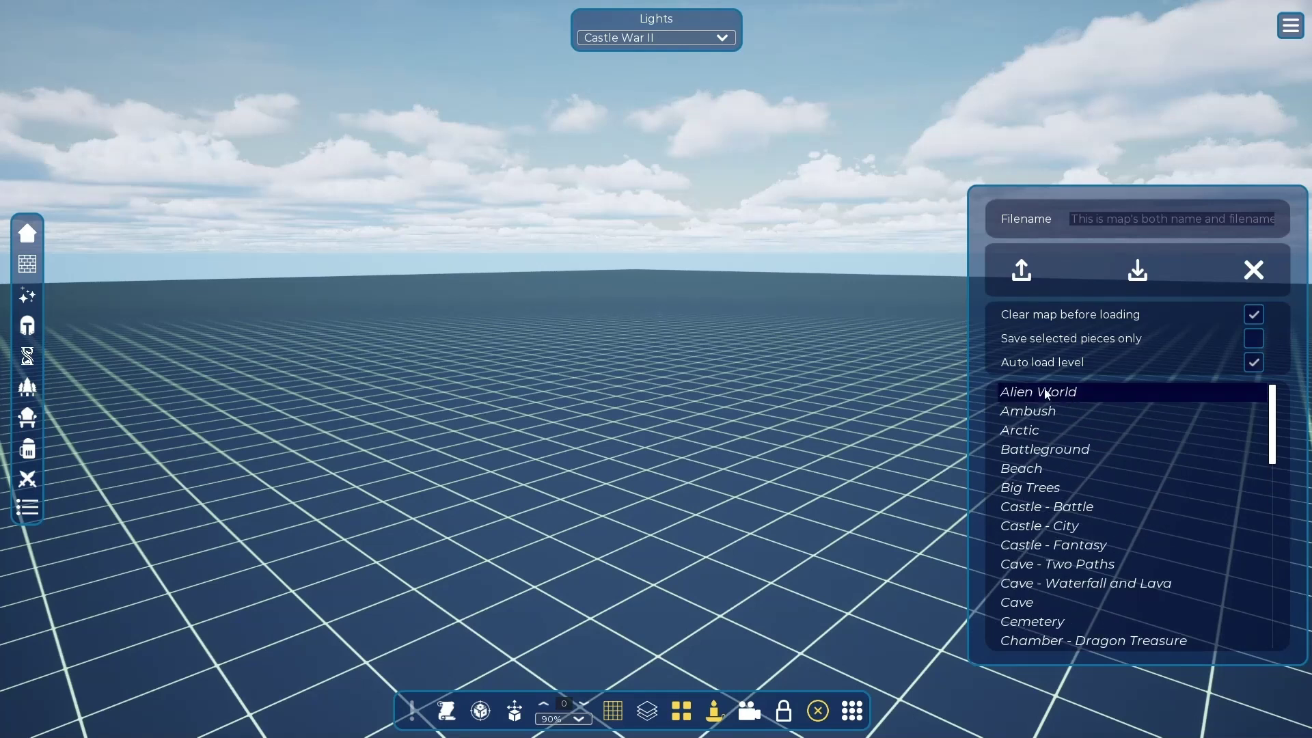
left_click(1052, 392)
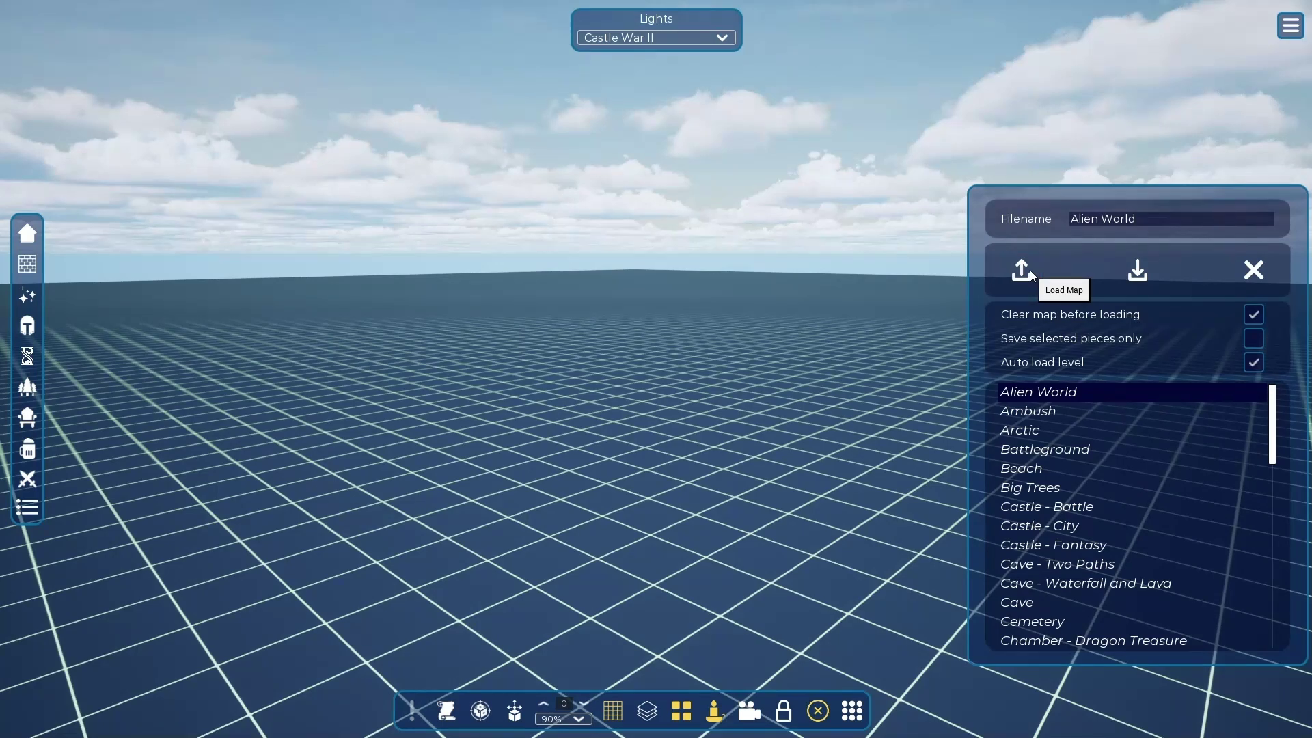
Load Alien World, toggle the grid overlay, then select and load the Beach map.
left_click(1021, 271)
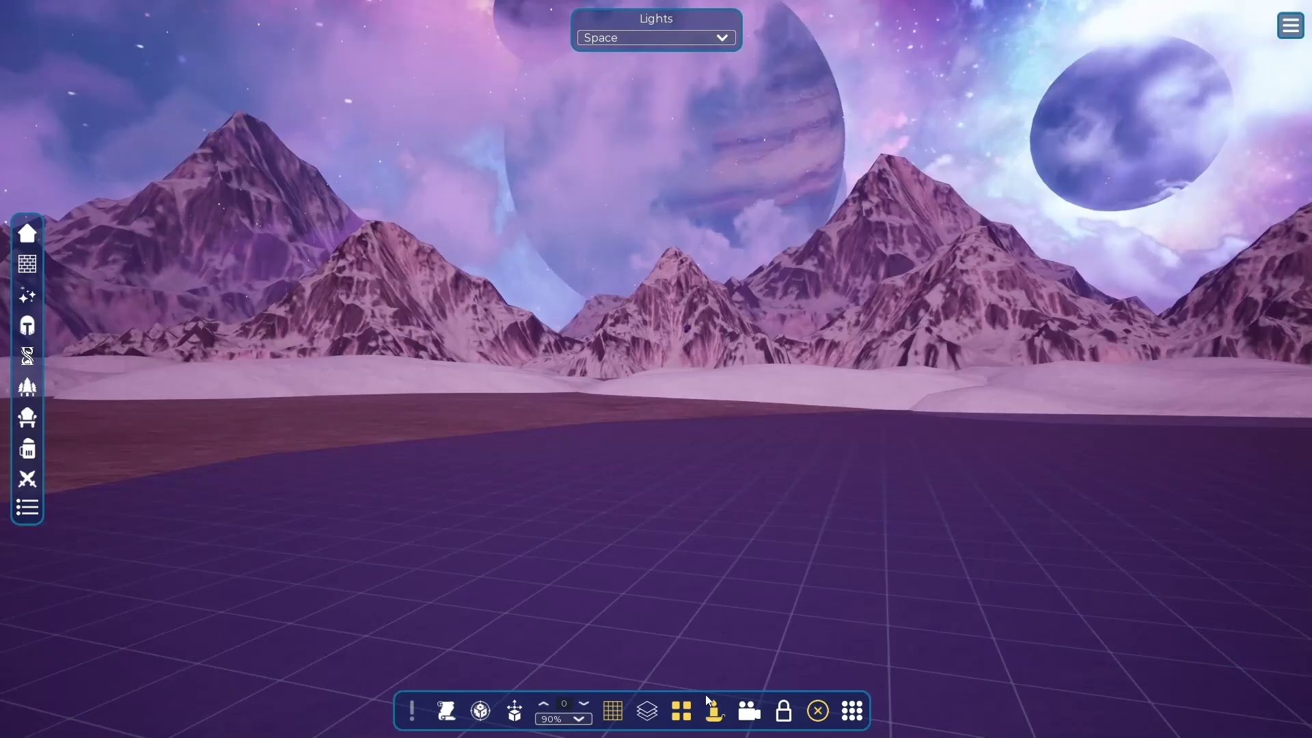
left_click(612, 710)
left_click(612, 710)
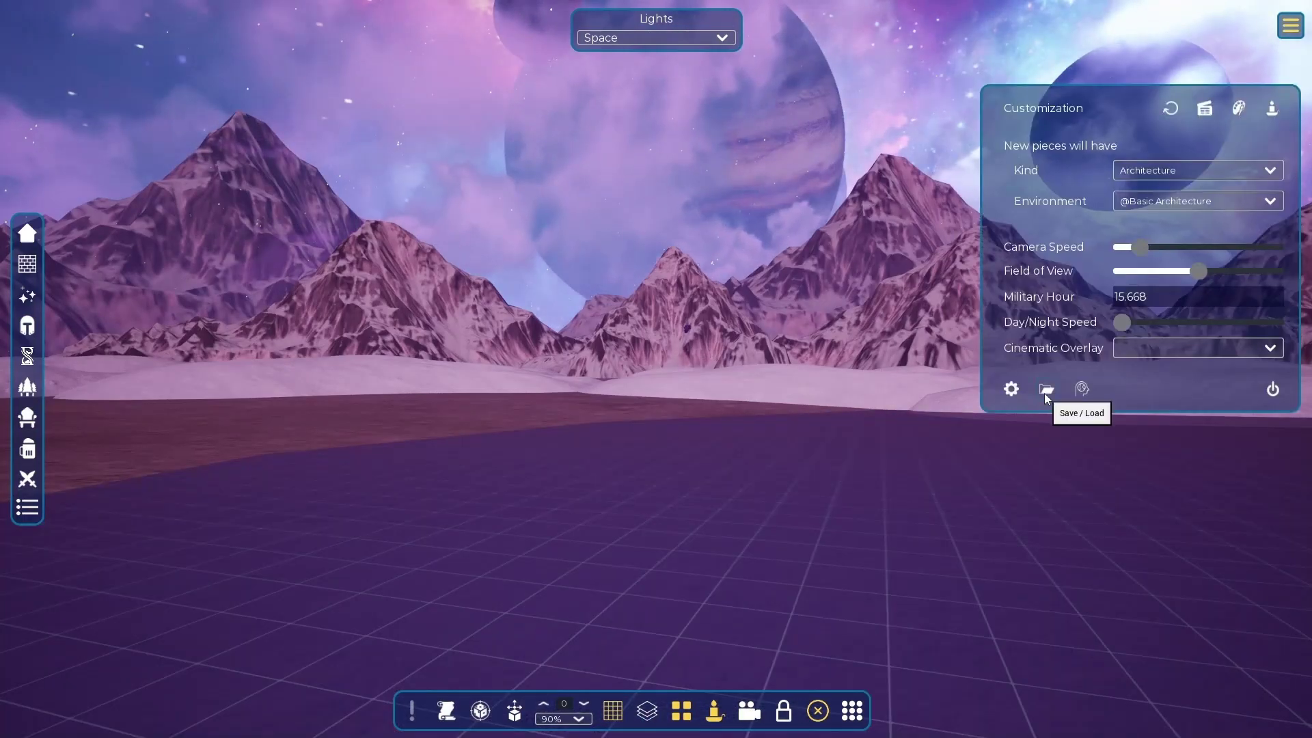
left_click(1044, 392)
left_click(1021, 271)
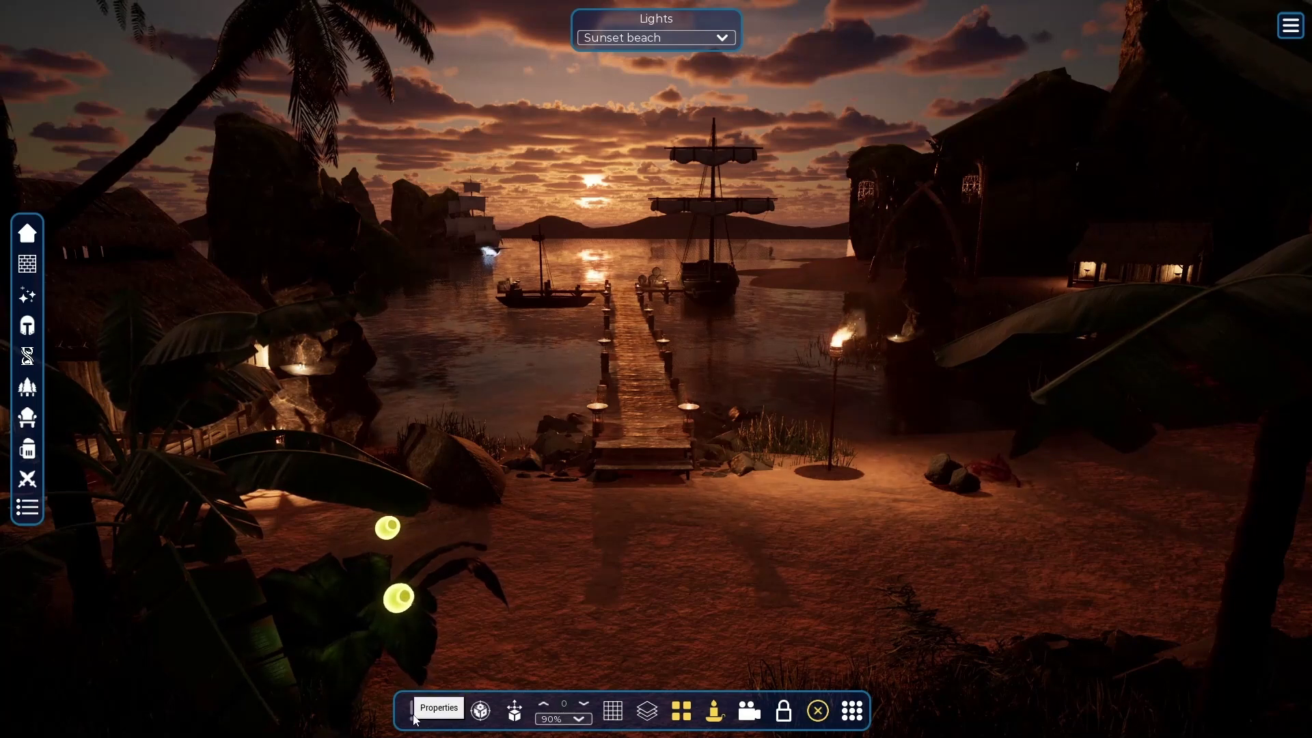
Select the rock on the beach and nudge it slightly left and back.
left_click(637, 438)
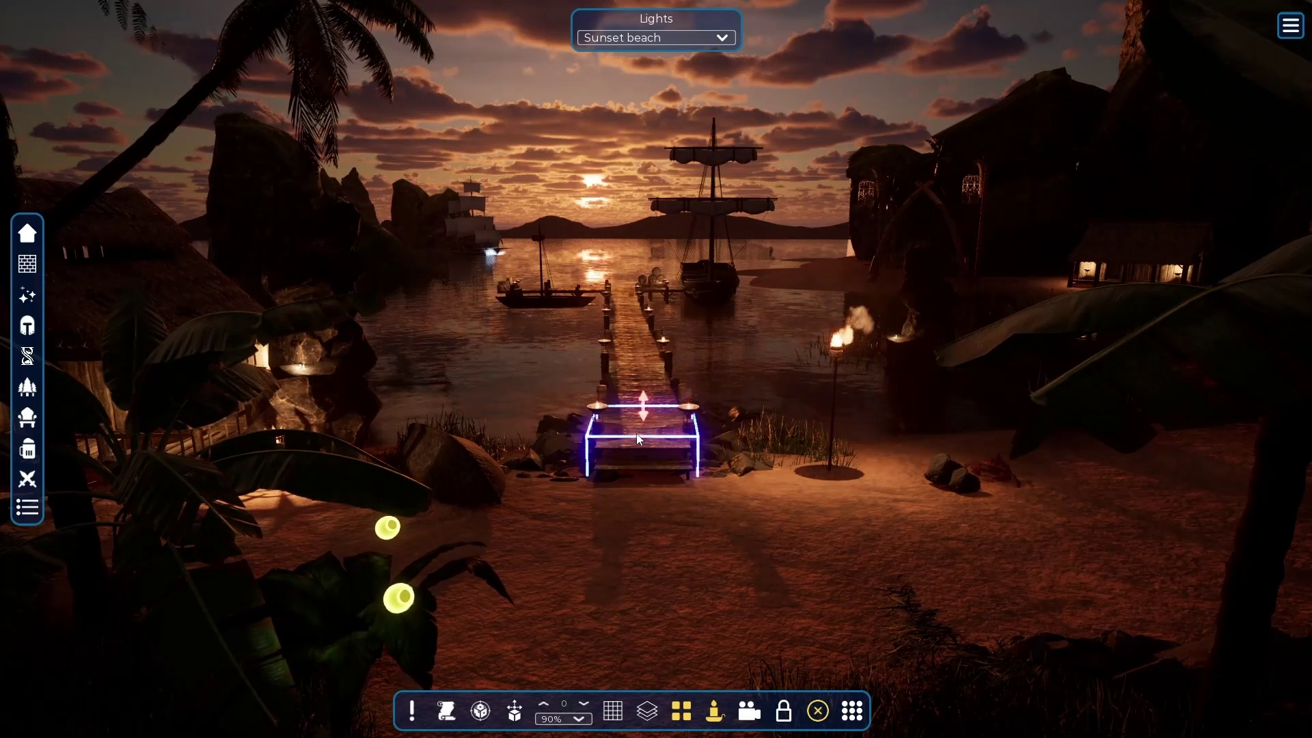
left_click(954, 487)
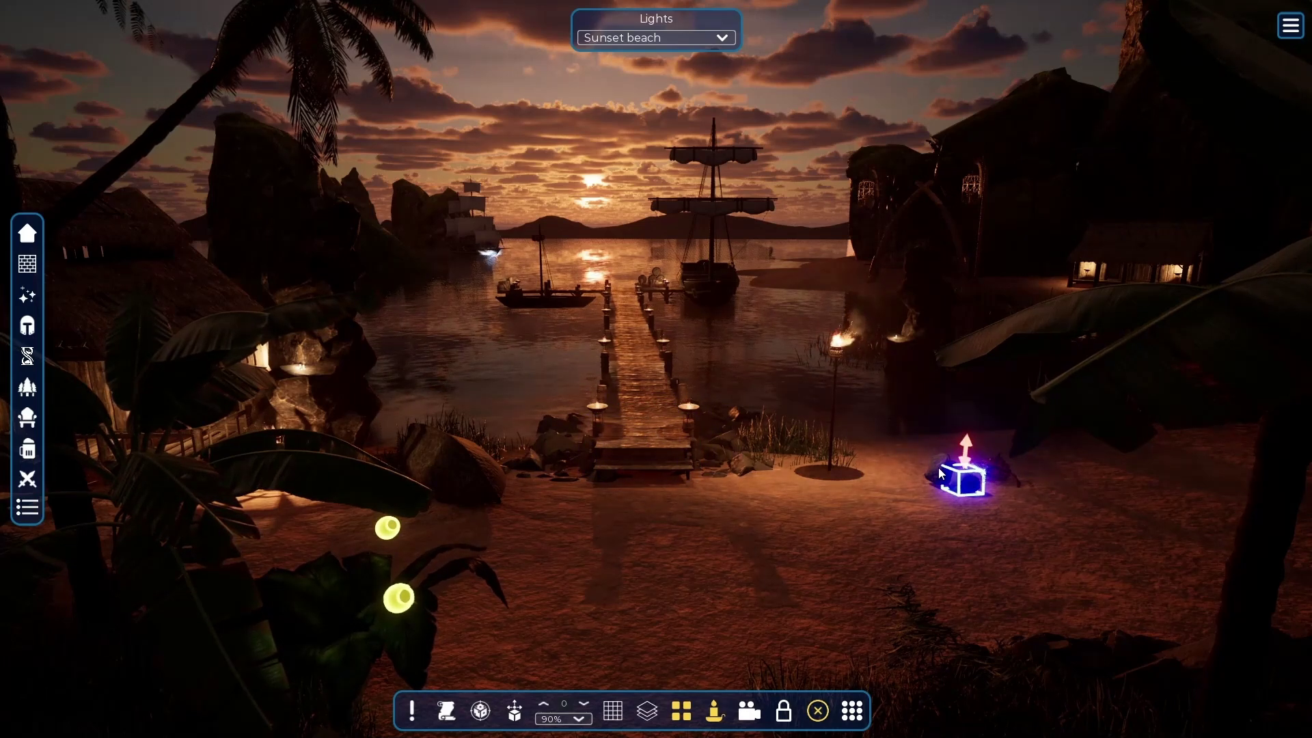
left_click_drag(954, 487, 932, 473)
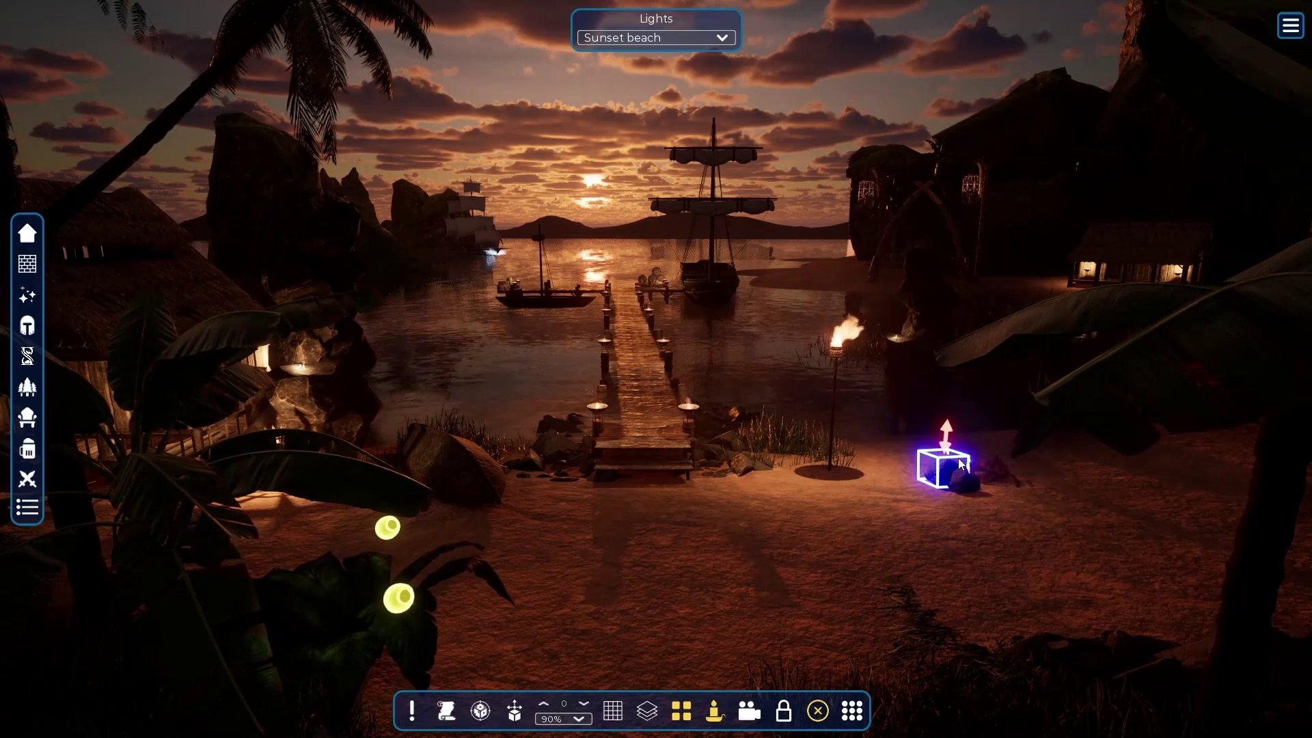
In the rock's Properties, drag Scale Width wider and Rotation Roll slightly.
left_click(412, 709)
left_click_drag(360, 552, 355, 409)
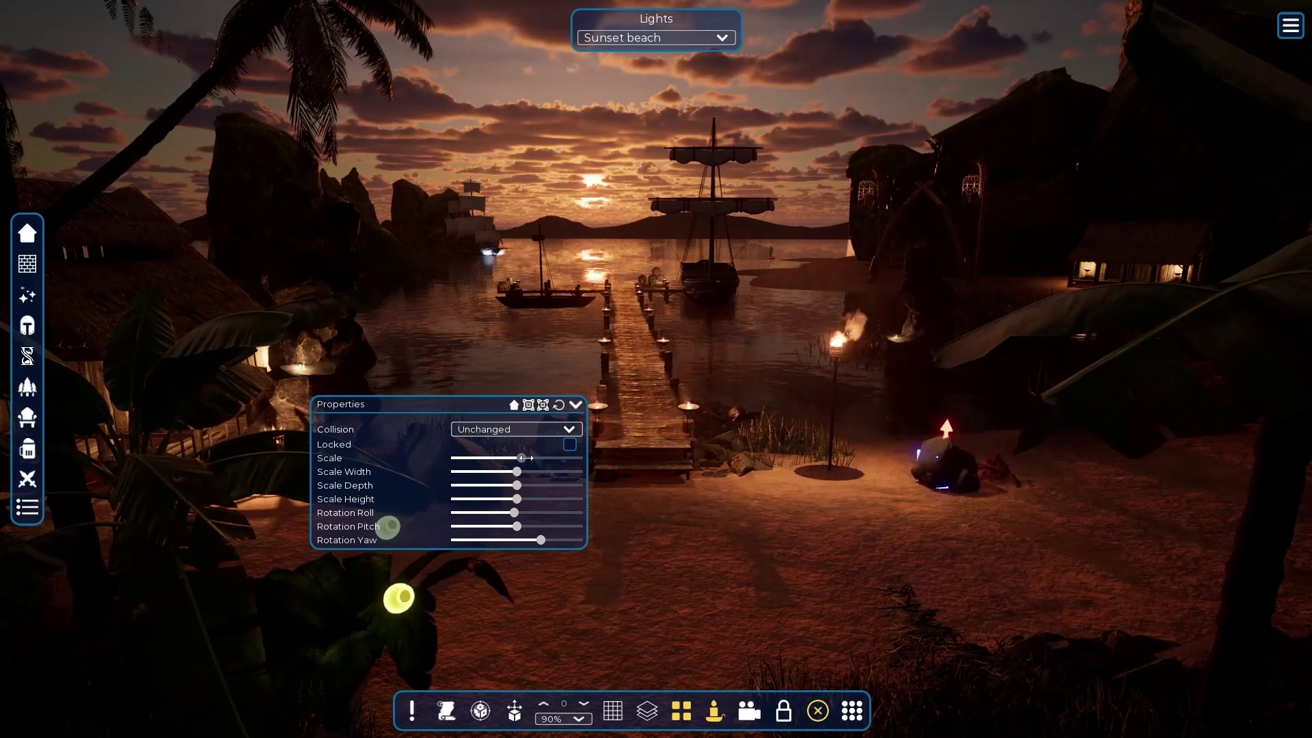
mouse_move(516, 472)
left_mouse_down()
mouse_move(537, 470)
mouse_move(514, 471)
left_mouse_up()
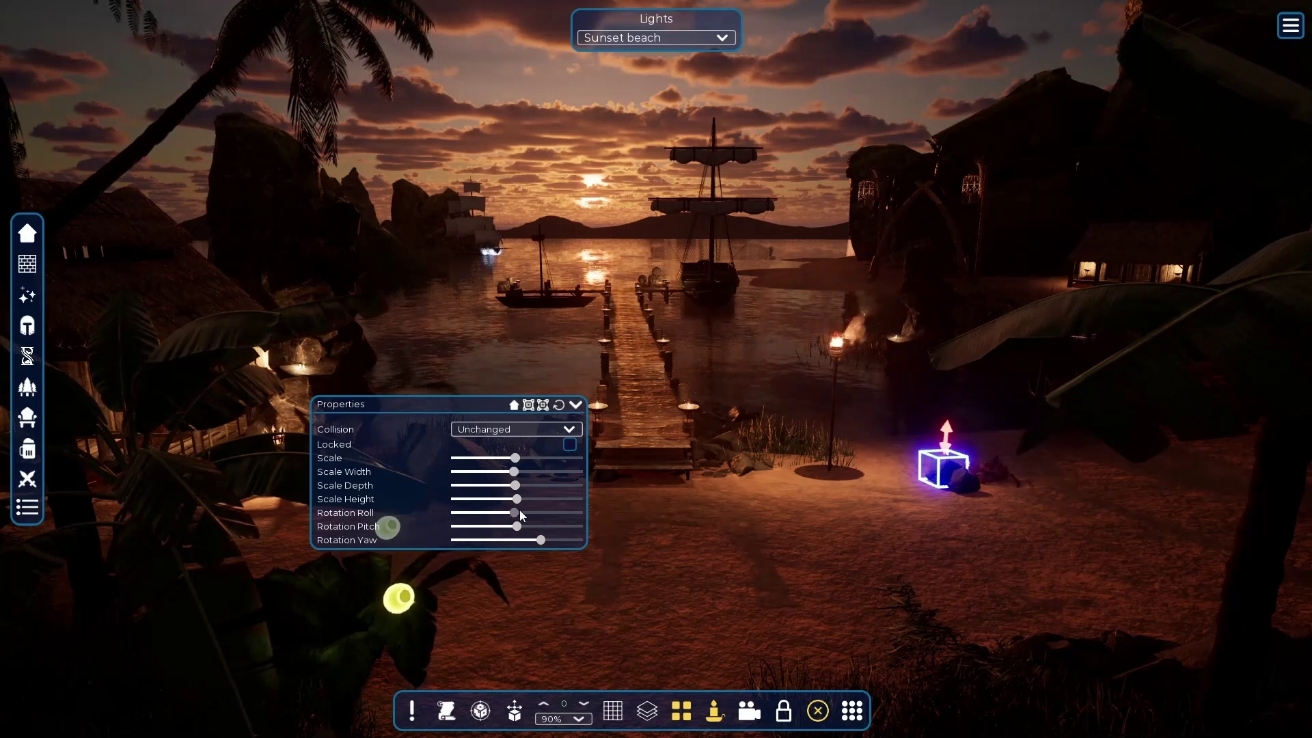
left_click_drag(520, 511, 513, 504)
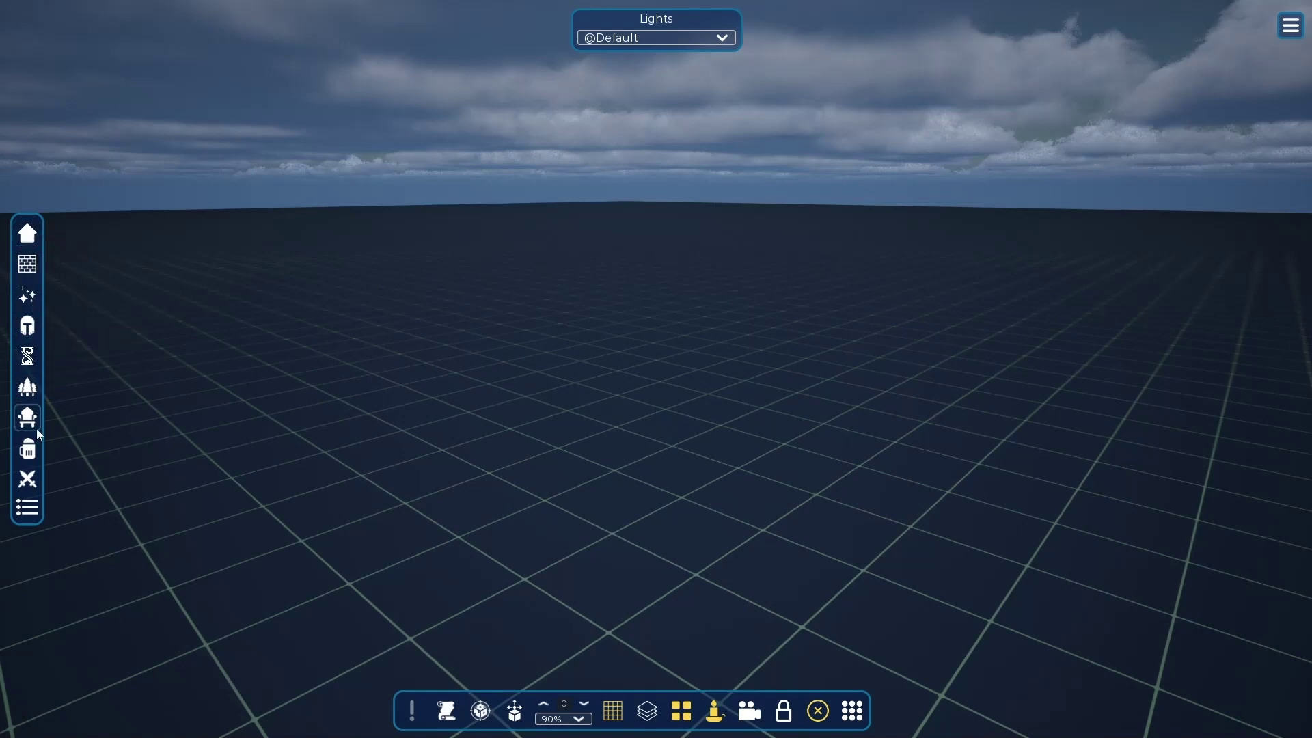
Browse the Buildings library through its roof pieces and effects.
left_click(28, 236)
scroll(141, 240, "down", 5)
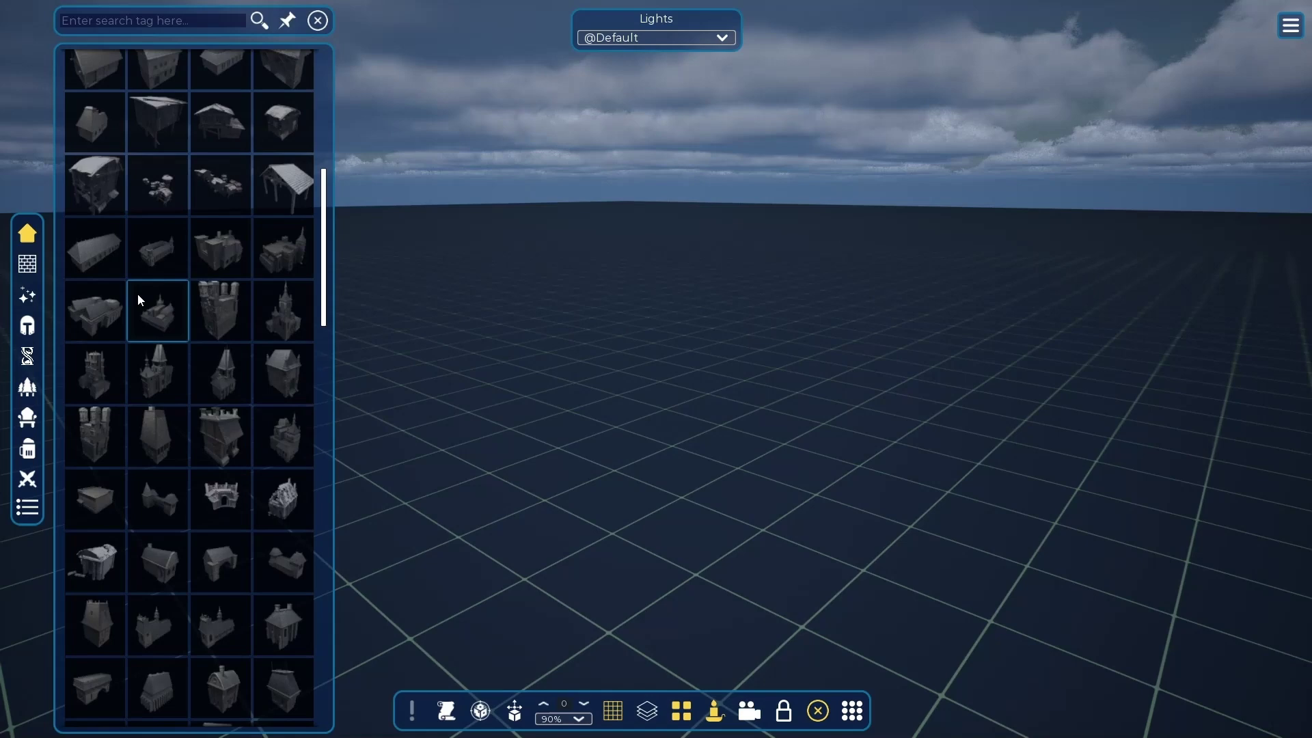
scroll(137, 293, "down", 7)
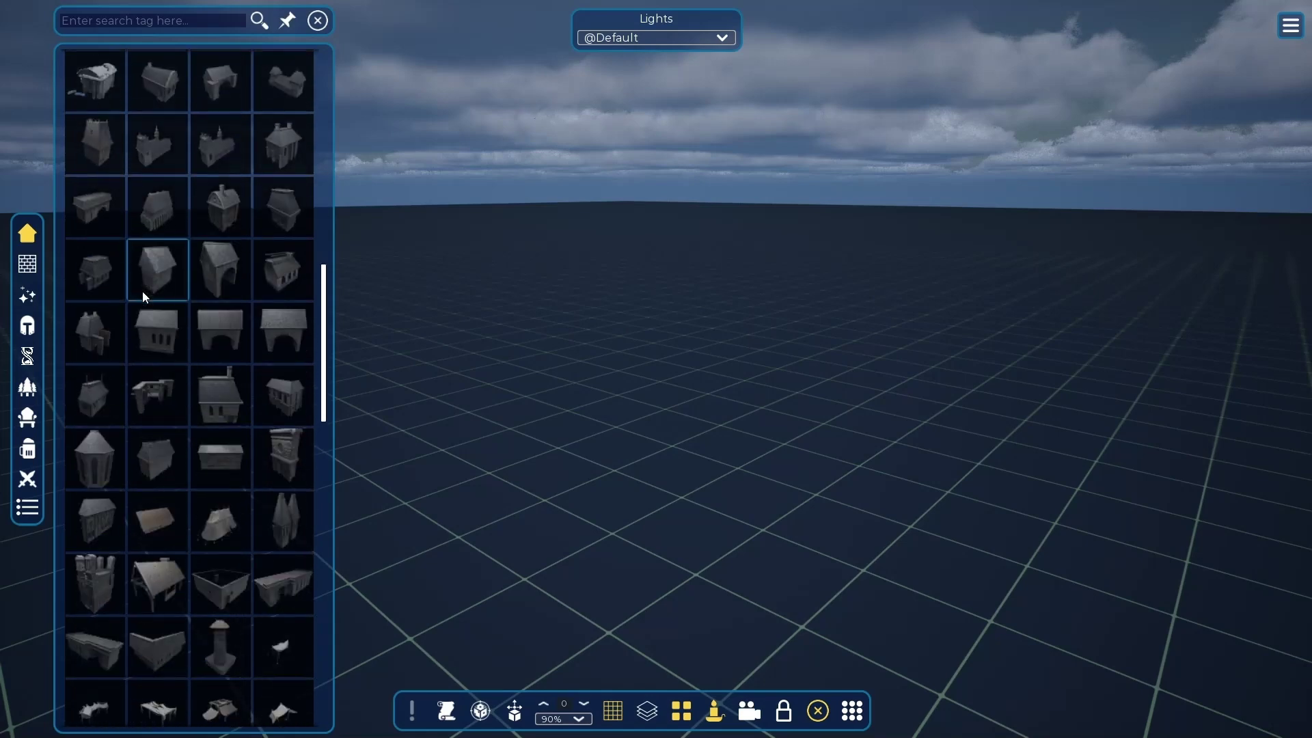
scroll(144, 289, "down", 10)
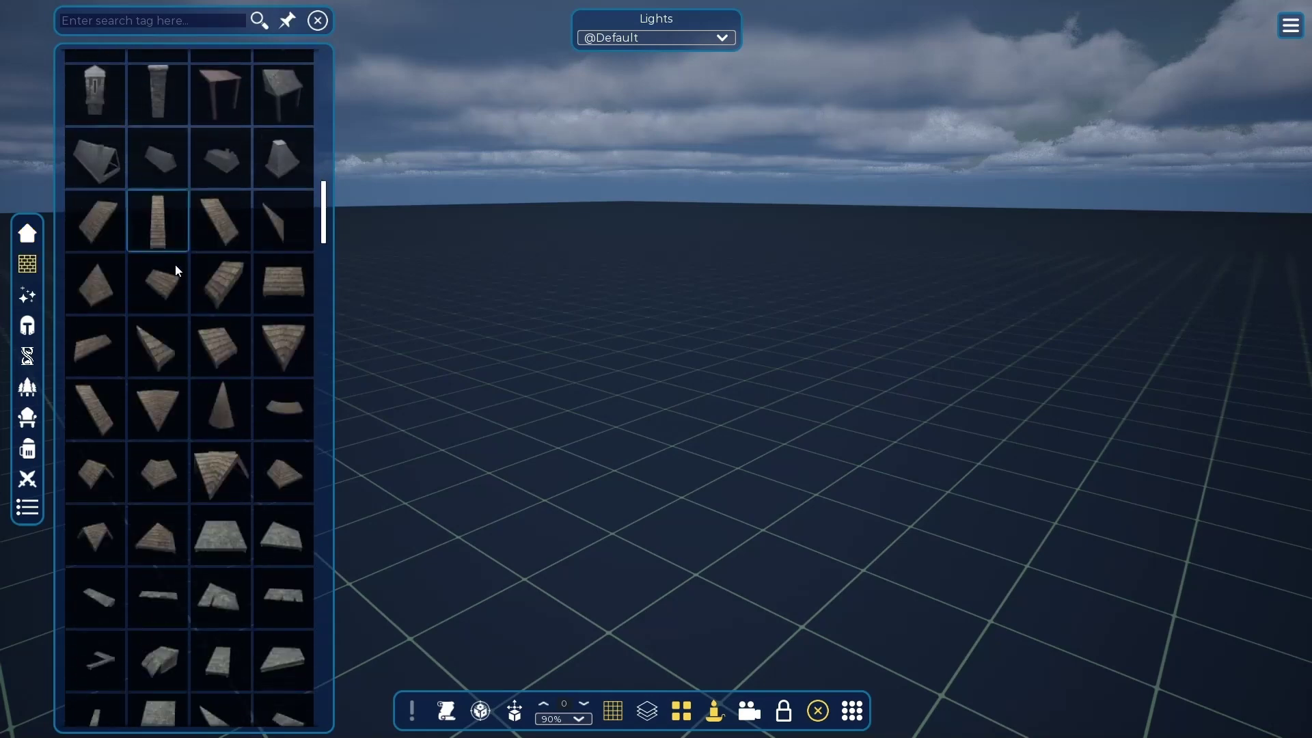
scroll(170, 269, "down", 8)
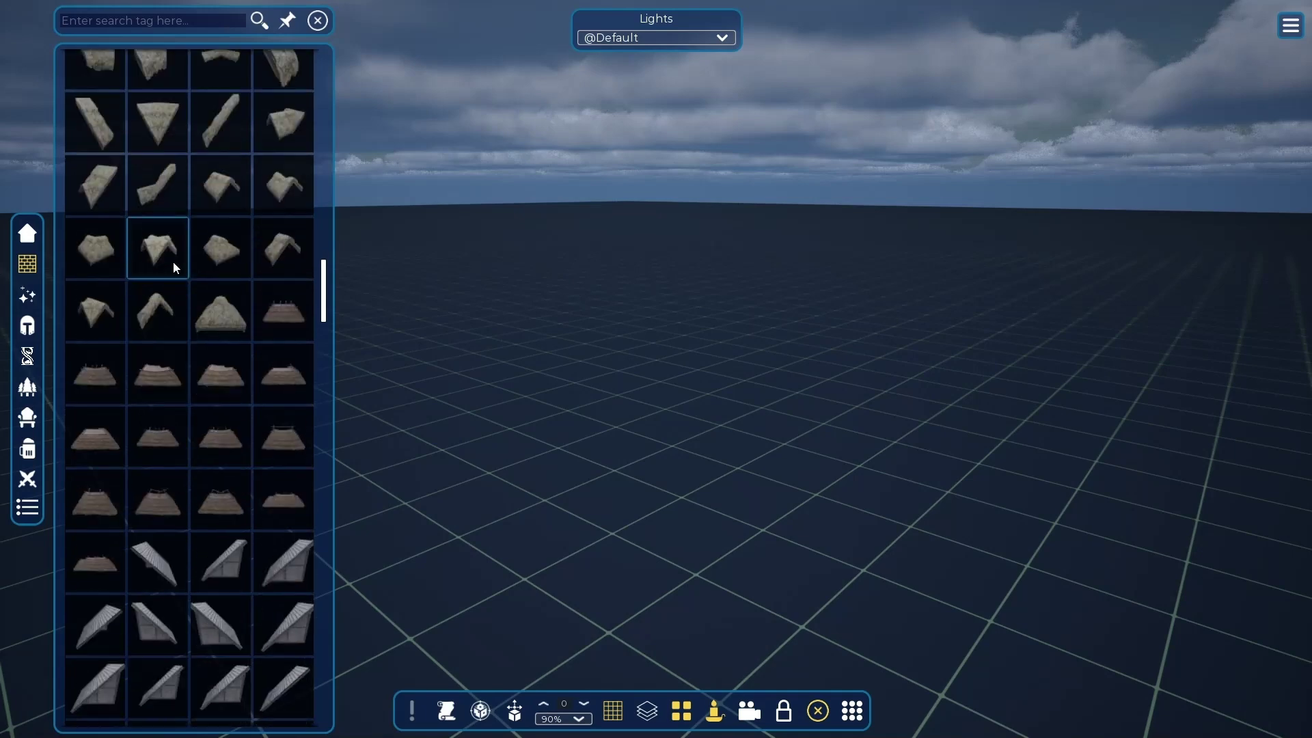
scroll(174, 267, "down", 3)
scroll(173, 268, "down", 6)
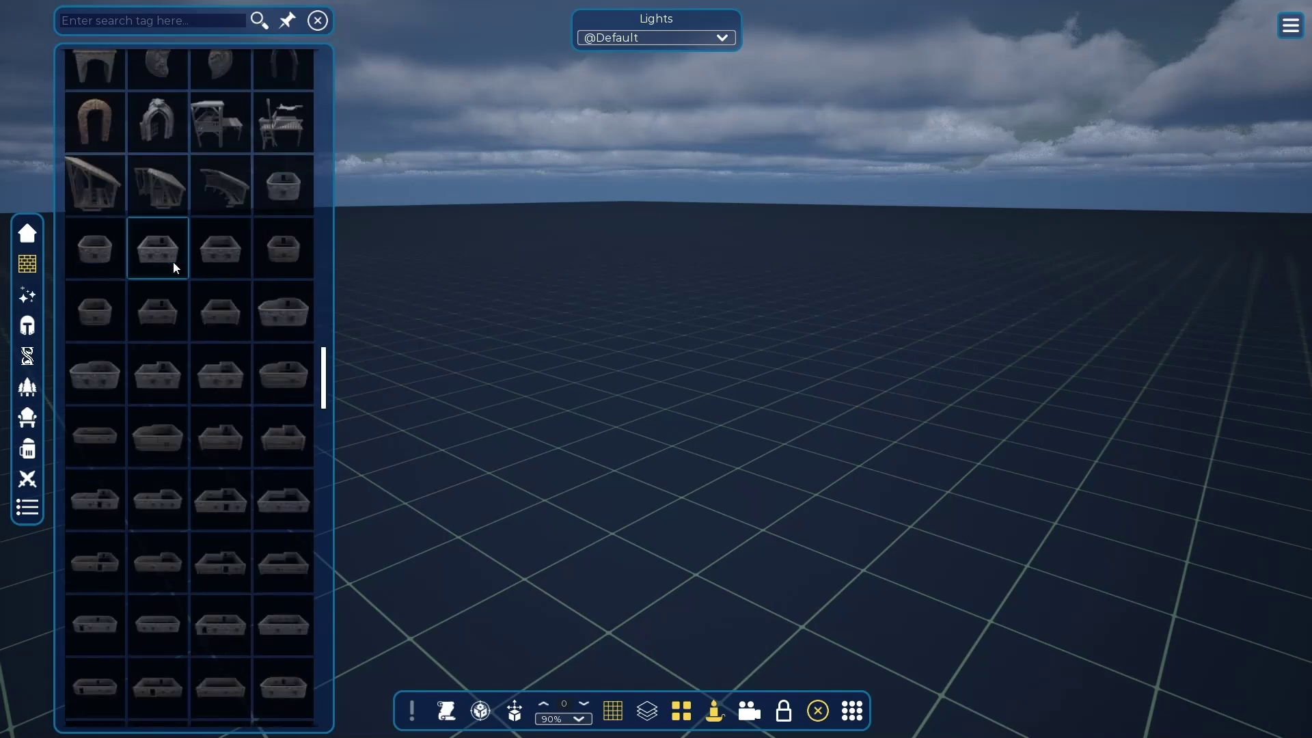
scroll(173, 268, "up", 2)
scroll(173, 268, "down", 15)
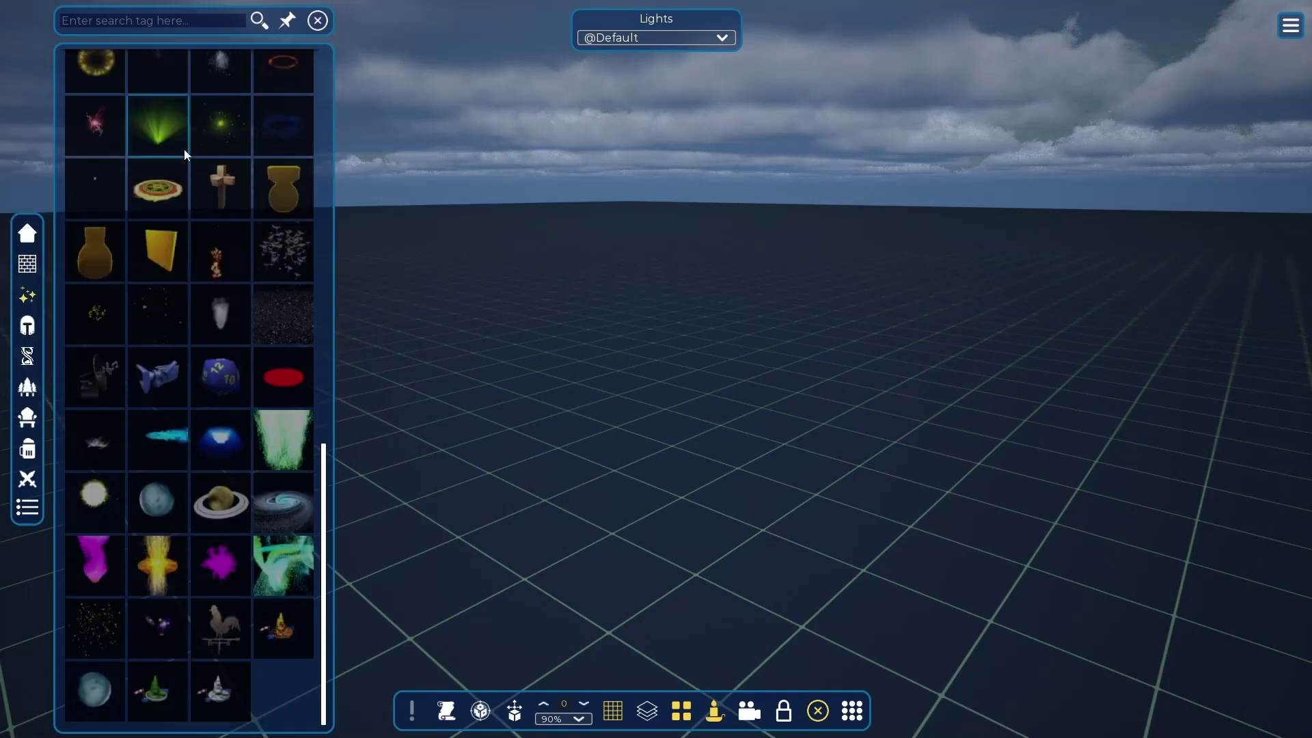
scroll(185, 152, "up", 15)
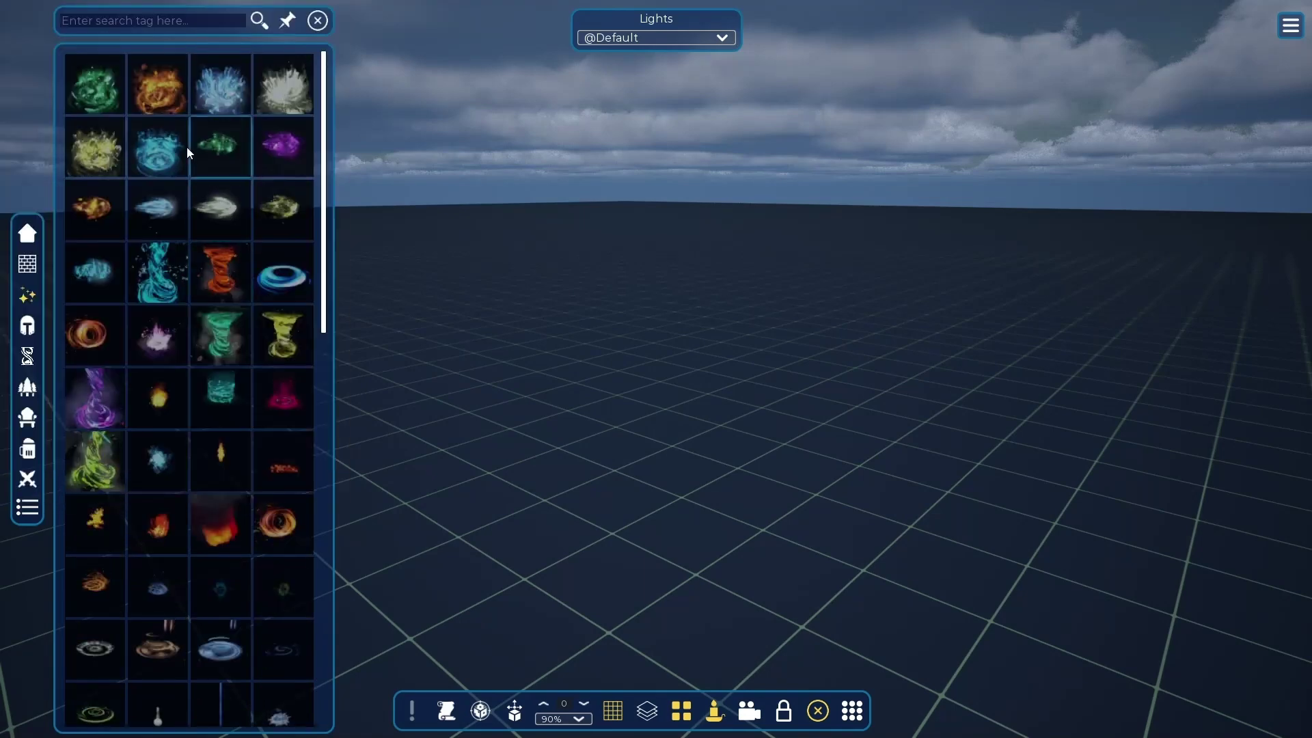
scroll(173, 388, "down", 15)
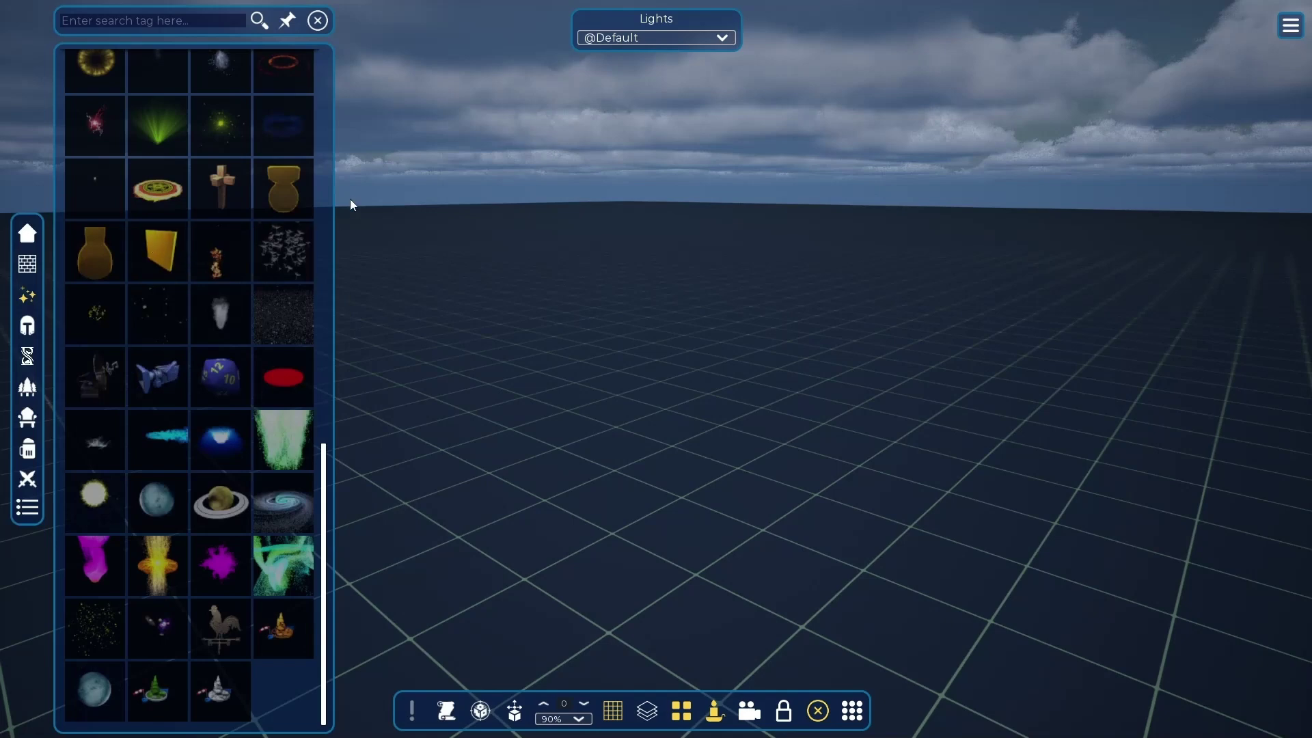
Switch to Characters / Monsters and scroll through its assets.
left_click(28, 329)
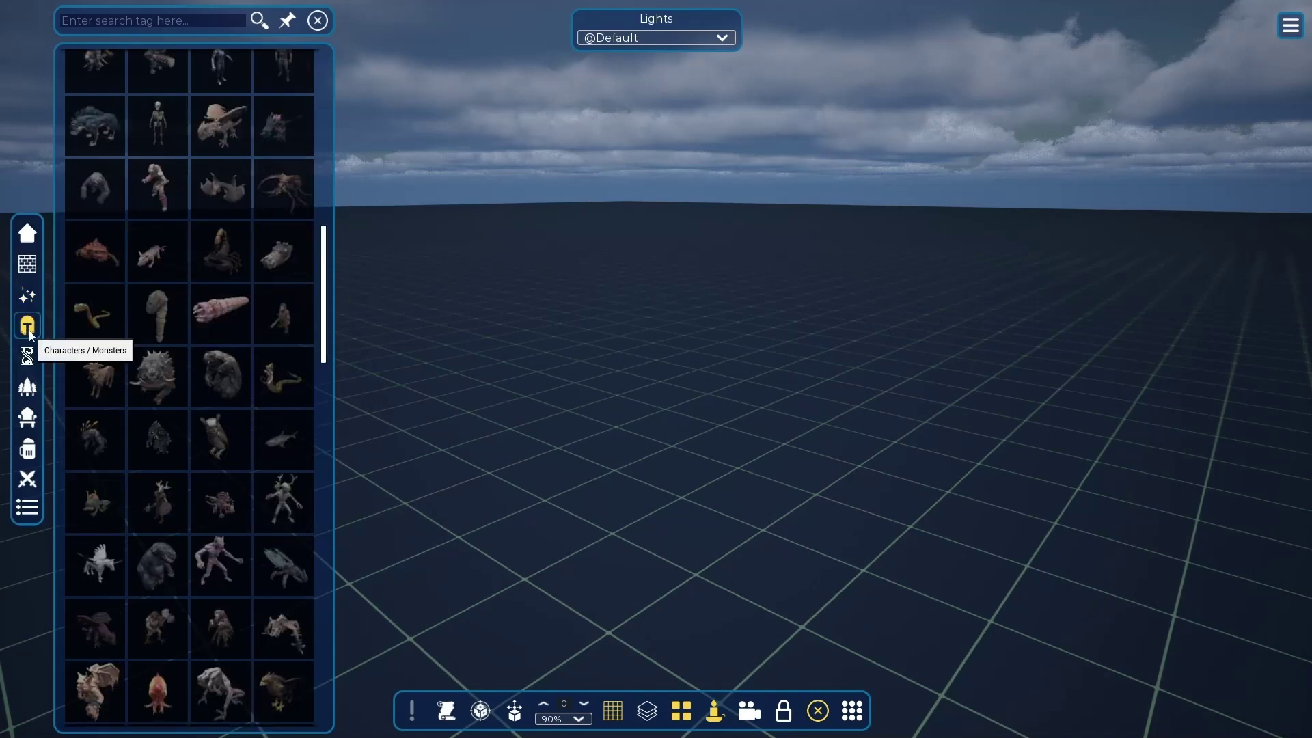
scroll(141, 179, "up", 10)
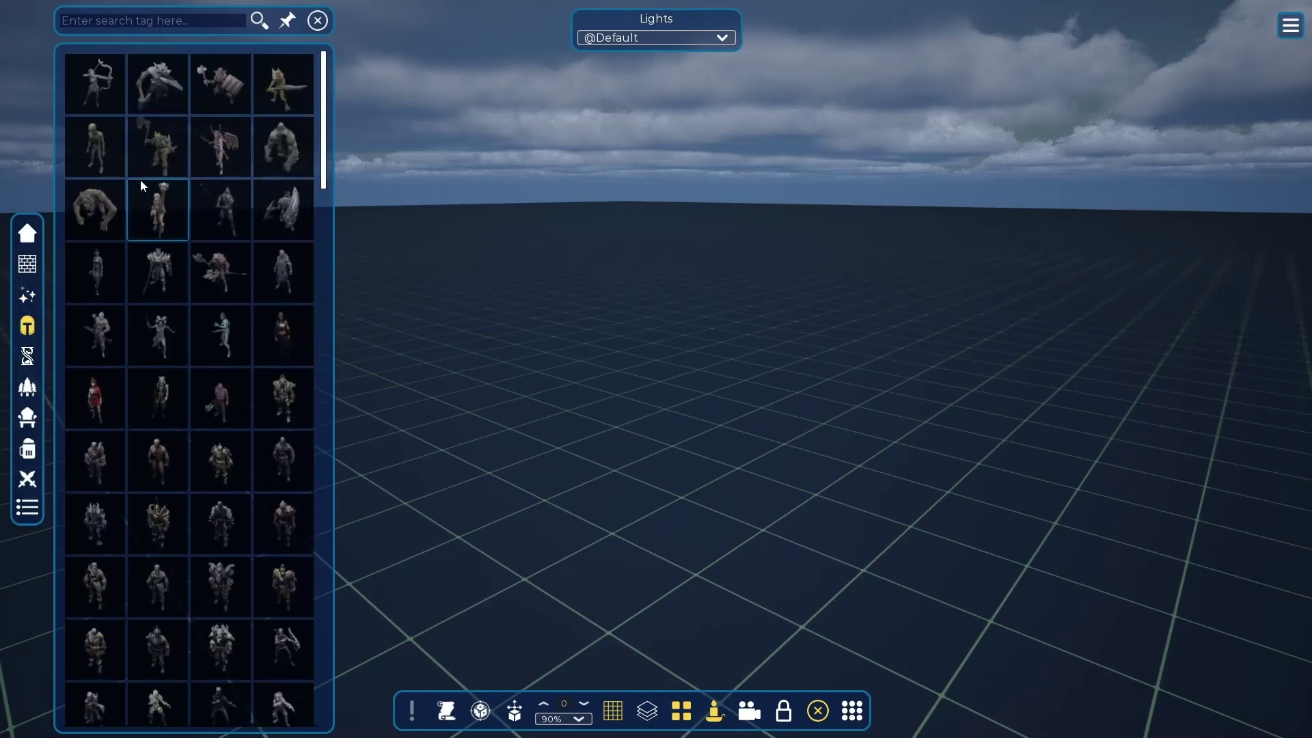
mouse_move(91, 82)
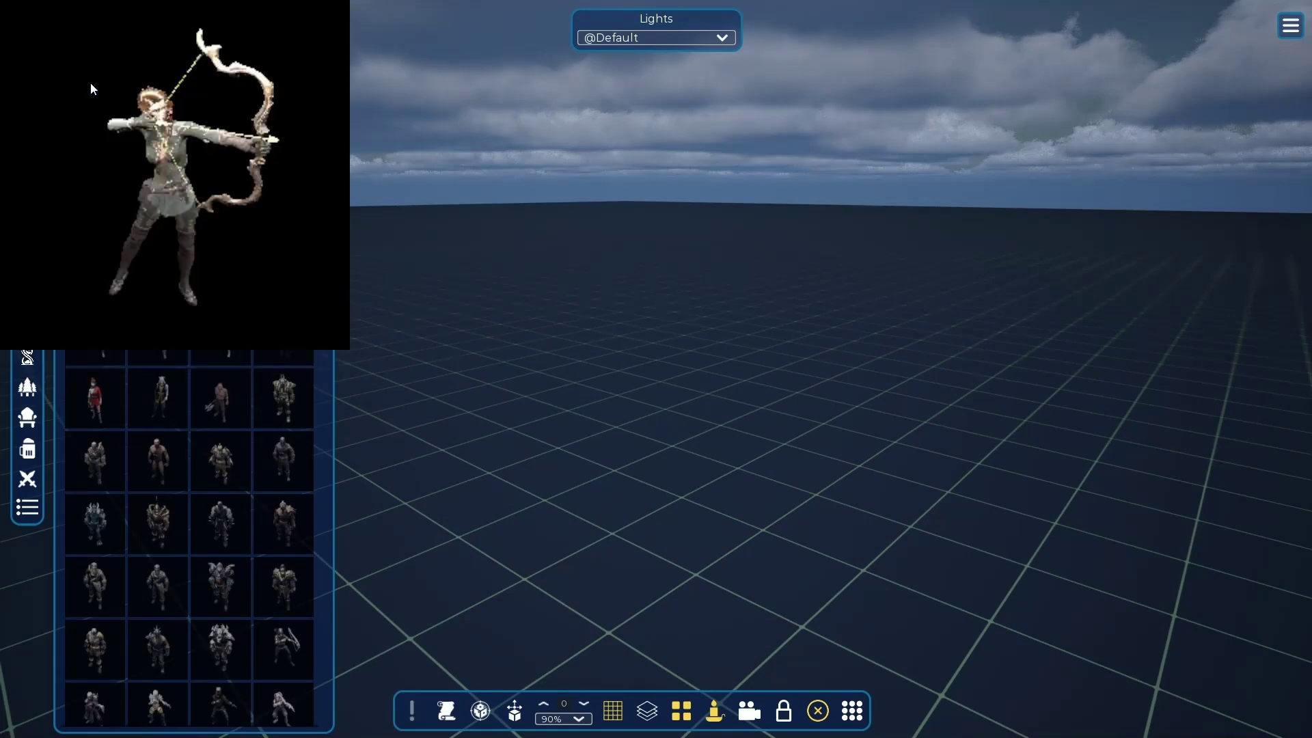
scroll(166, 411, "down", 6)
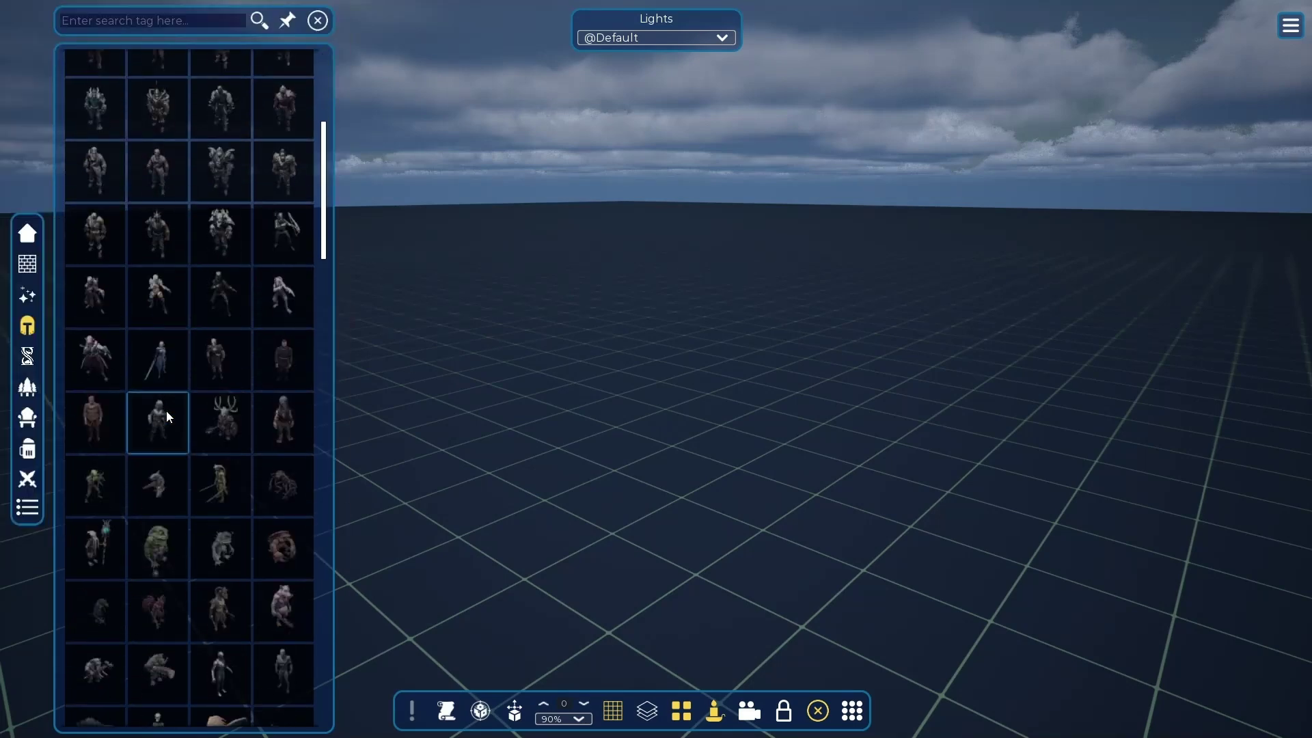
scroll(166, 411, "down", 1)
scroll(176, 406, "down", 3)
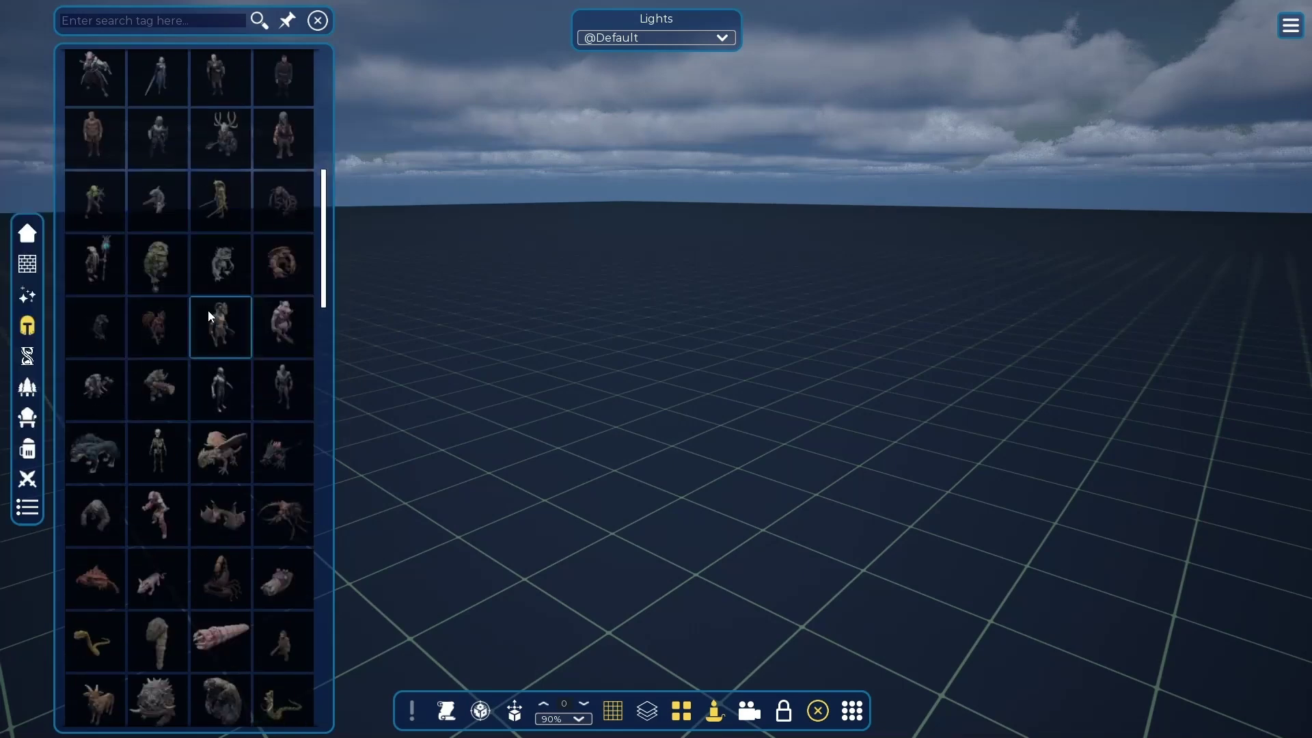
scroll(231, 396, "down", 12)
mouse_move(291, 330)
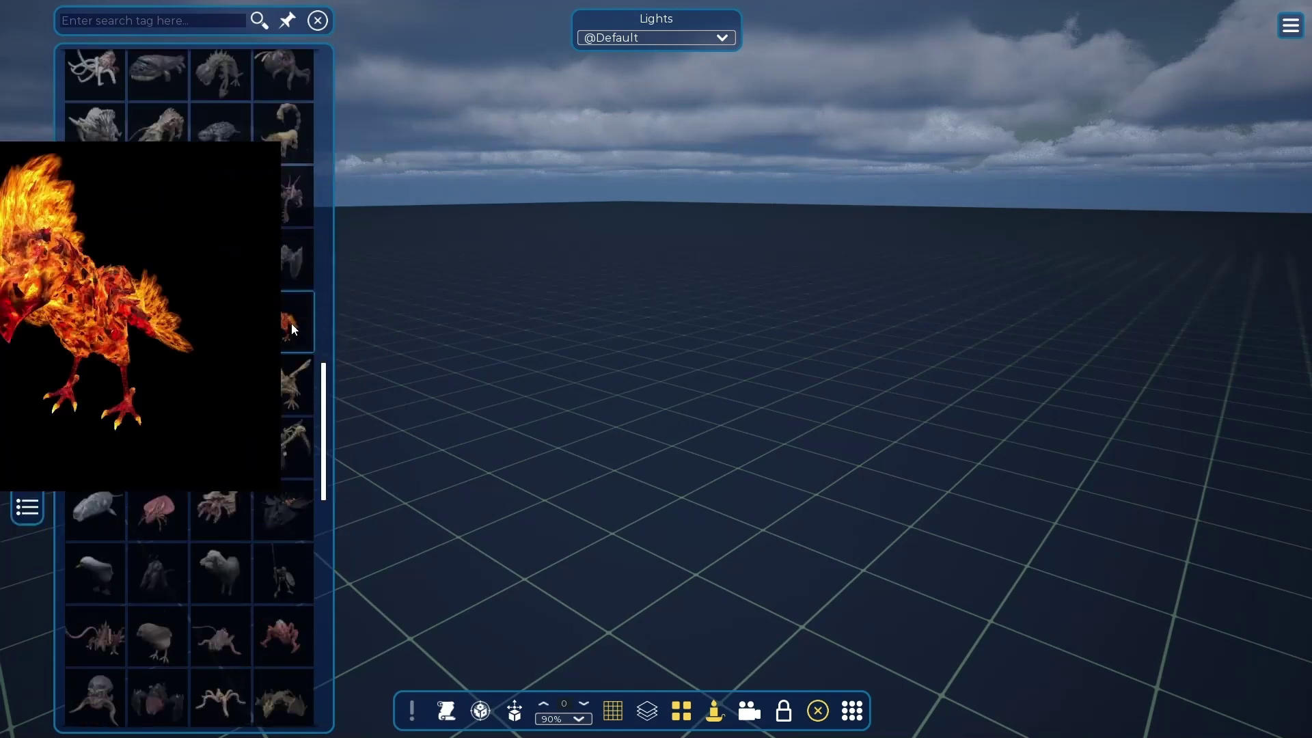
mouse_move(169, 616)
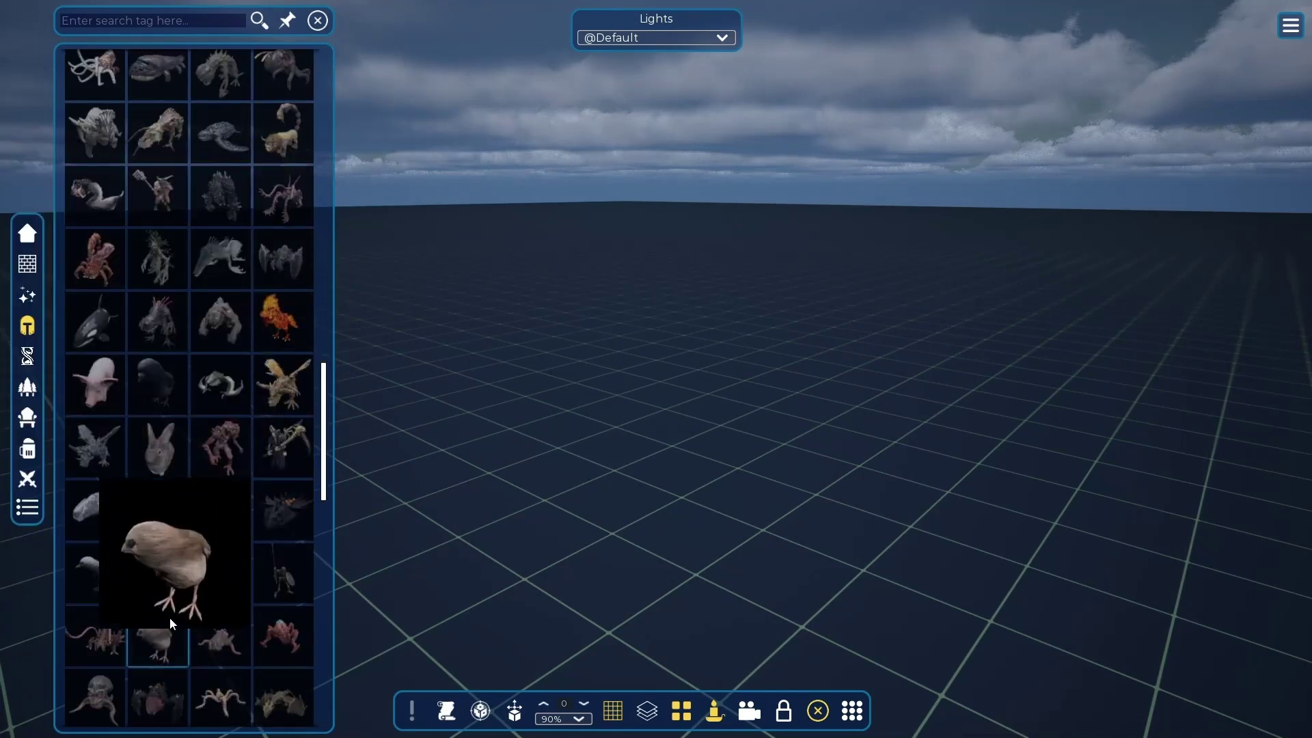
Show the Props assets and scroll from treasure and statues down to rocks and crystals.
left_click(32, 362)
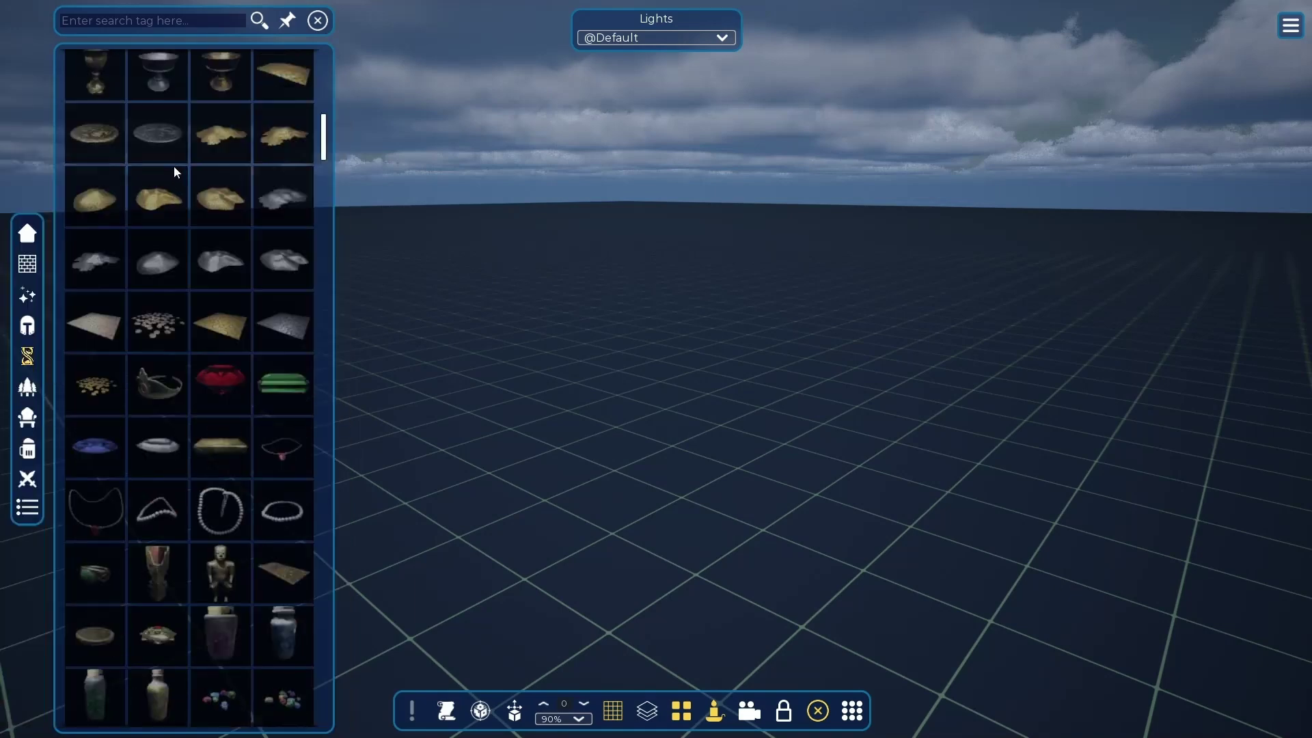
scroll(170, 157, "up", 15)
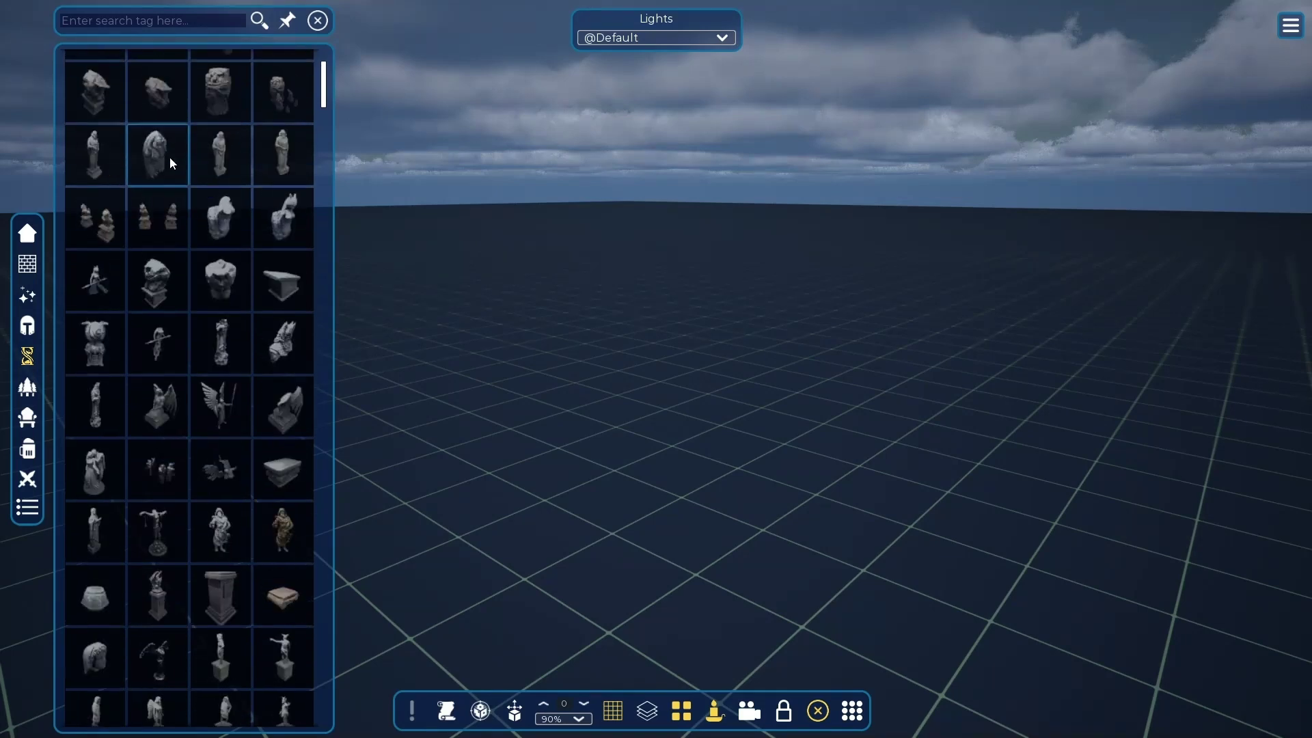
scroll(169, 157, "up", 1)
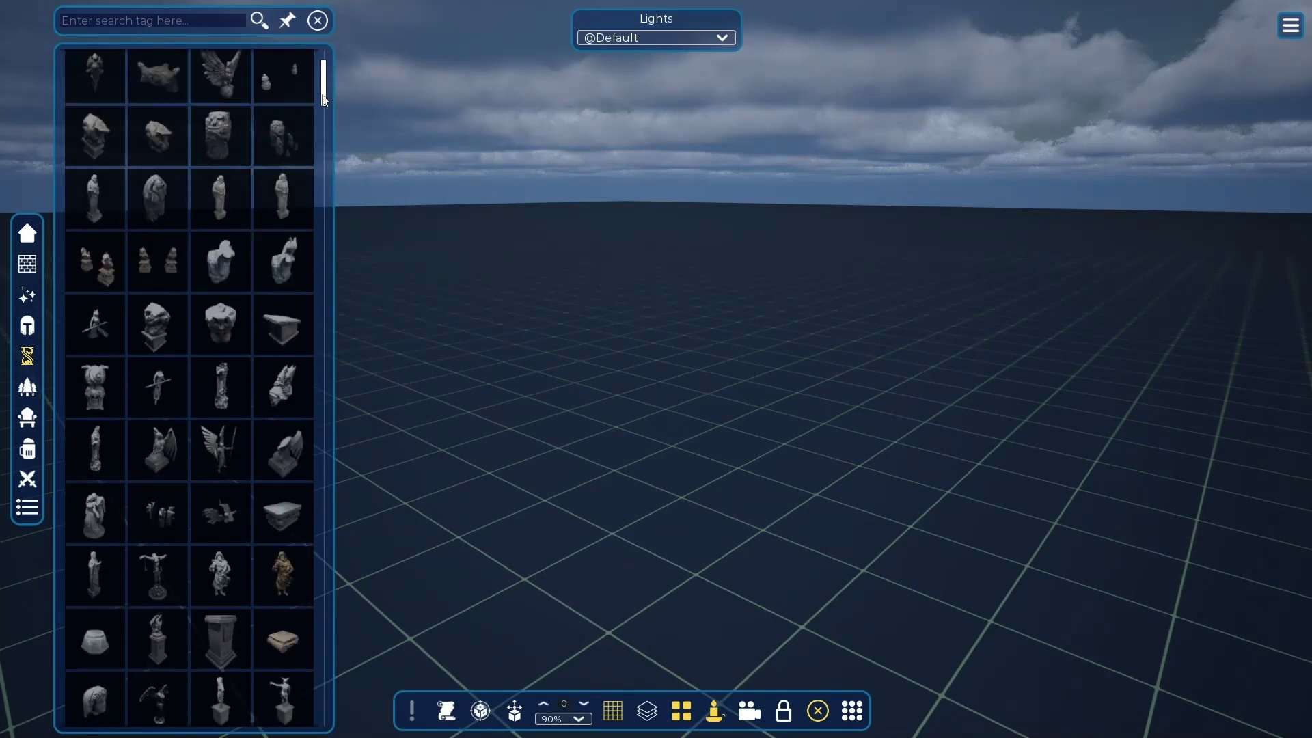
left_click_drag(324, 100, 340, 244)
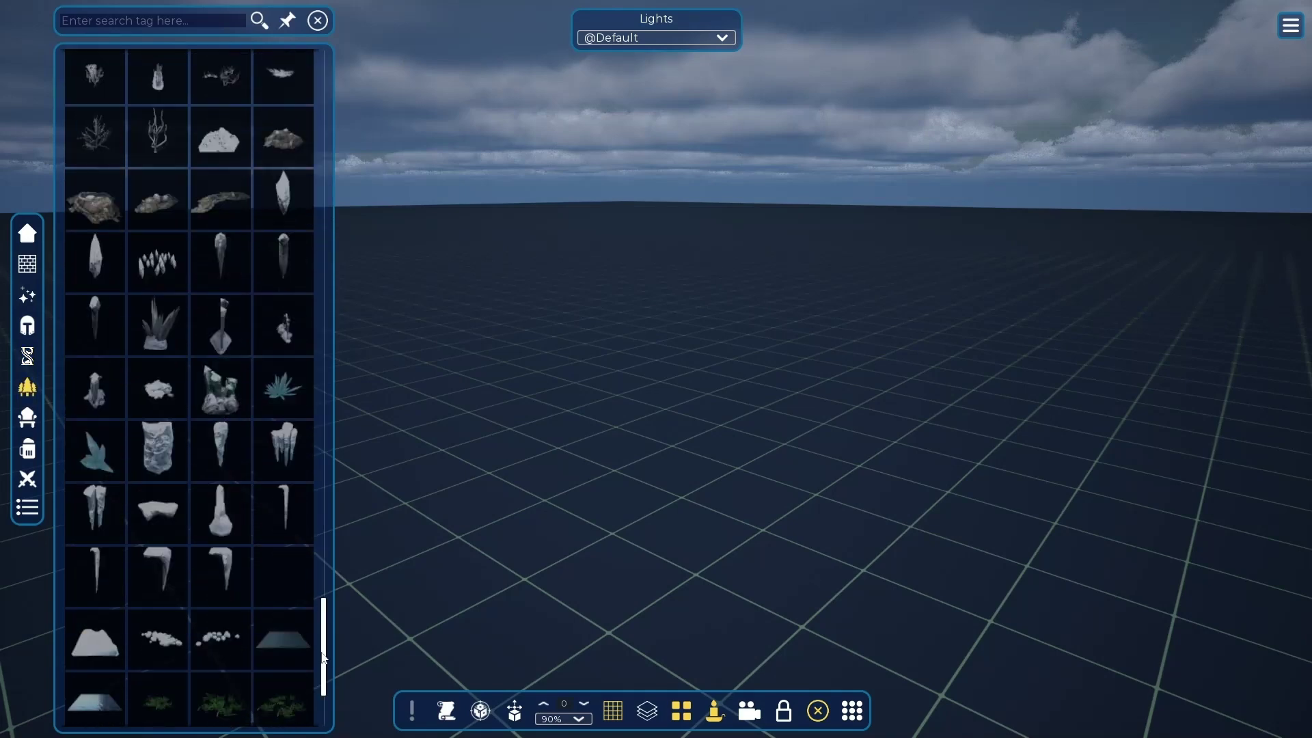
Place the red nebula effect, tilt the view skyward, and reopen the Nature list.
left_click_drag(324, 657, 329, 337)
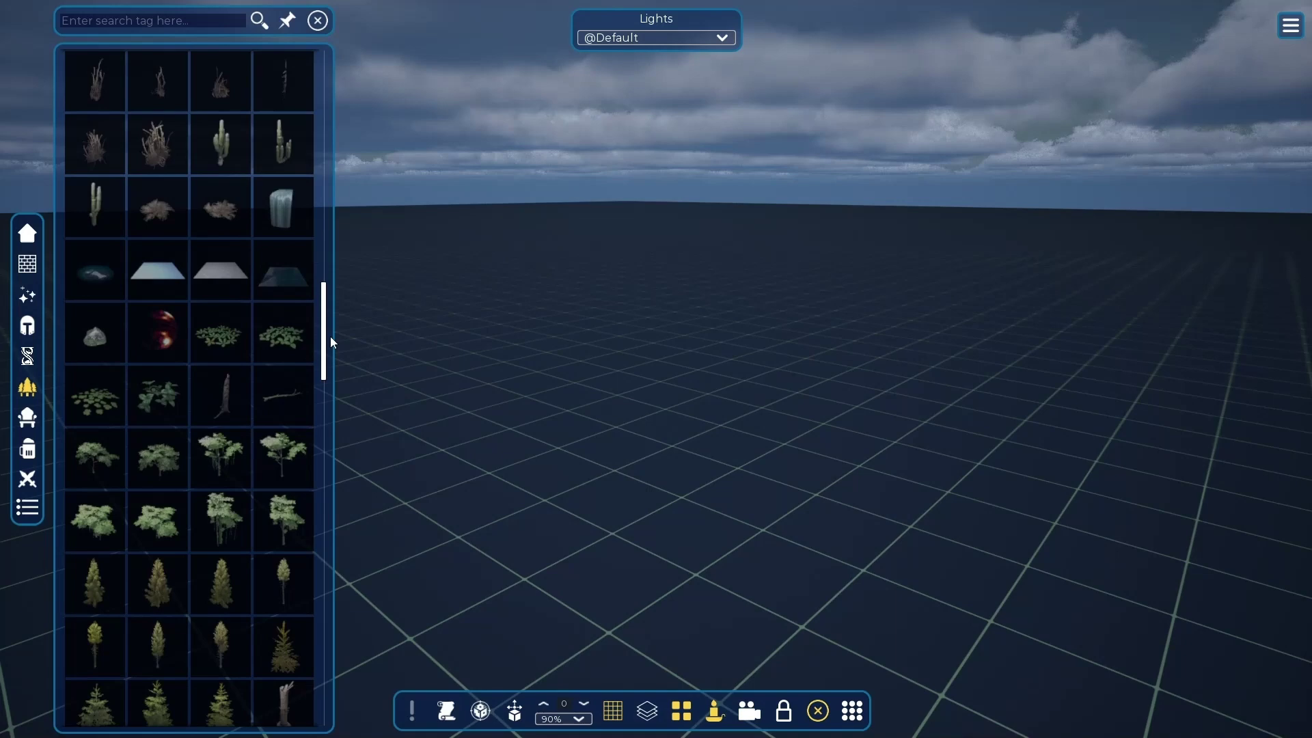
left_click(162, 334)
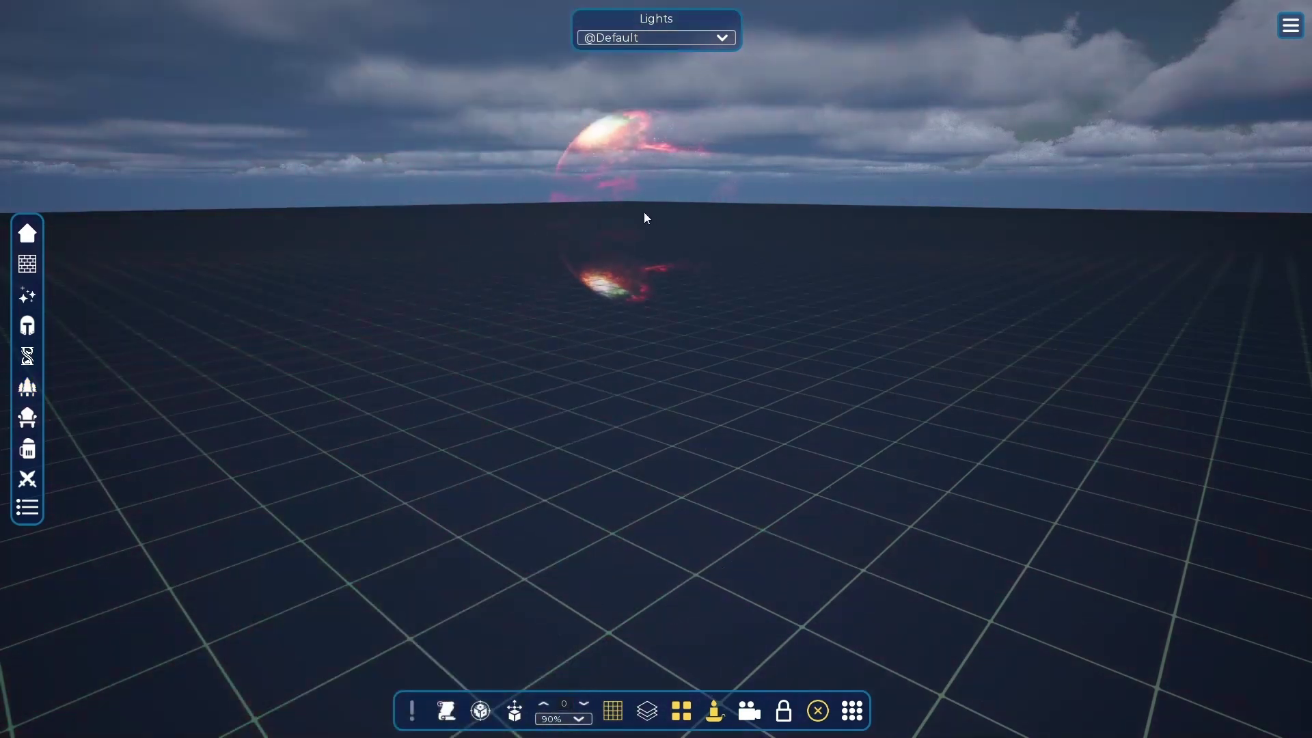
right_click_drag(634, 443, 662, 383)
left_click(28, 387)
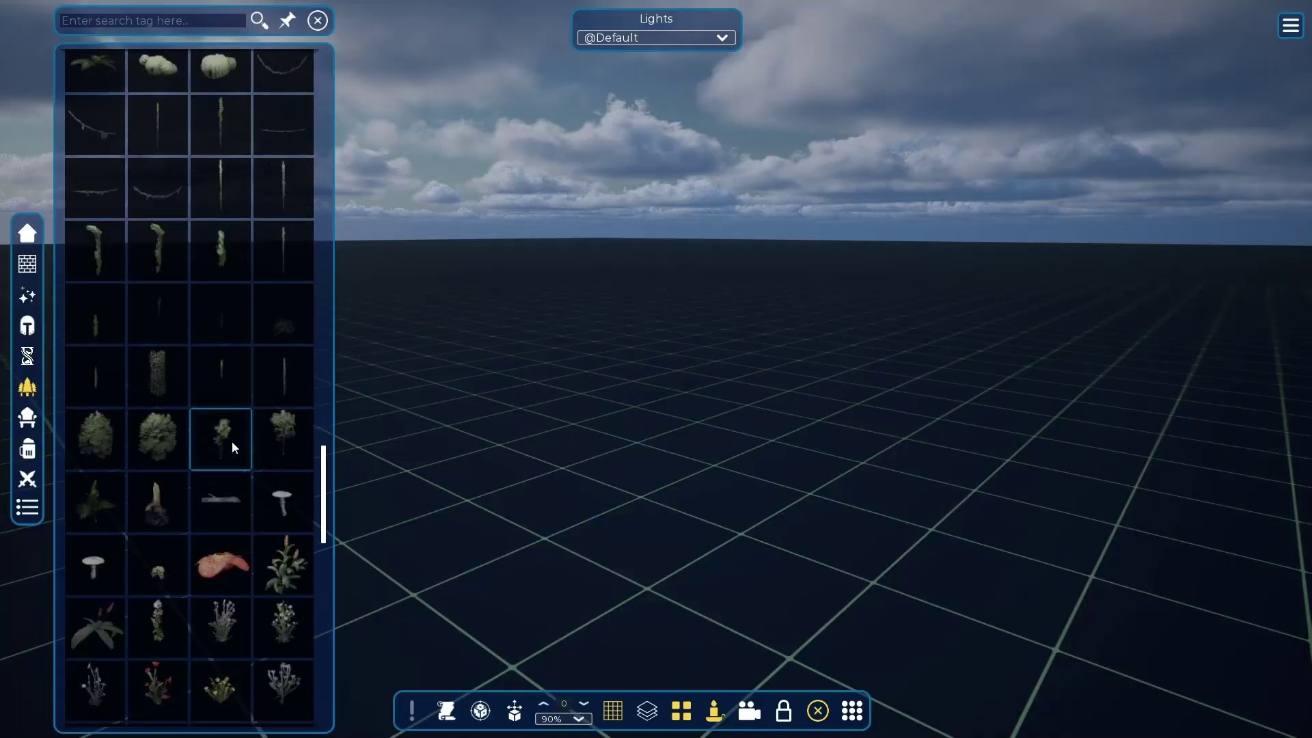
Browse the Furniture assets, then switch to food and tableware and scroll through them.
left_click(38, 426)
scroll(227, 295, "up", 5)
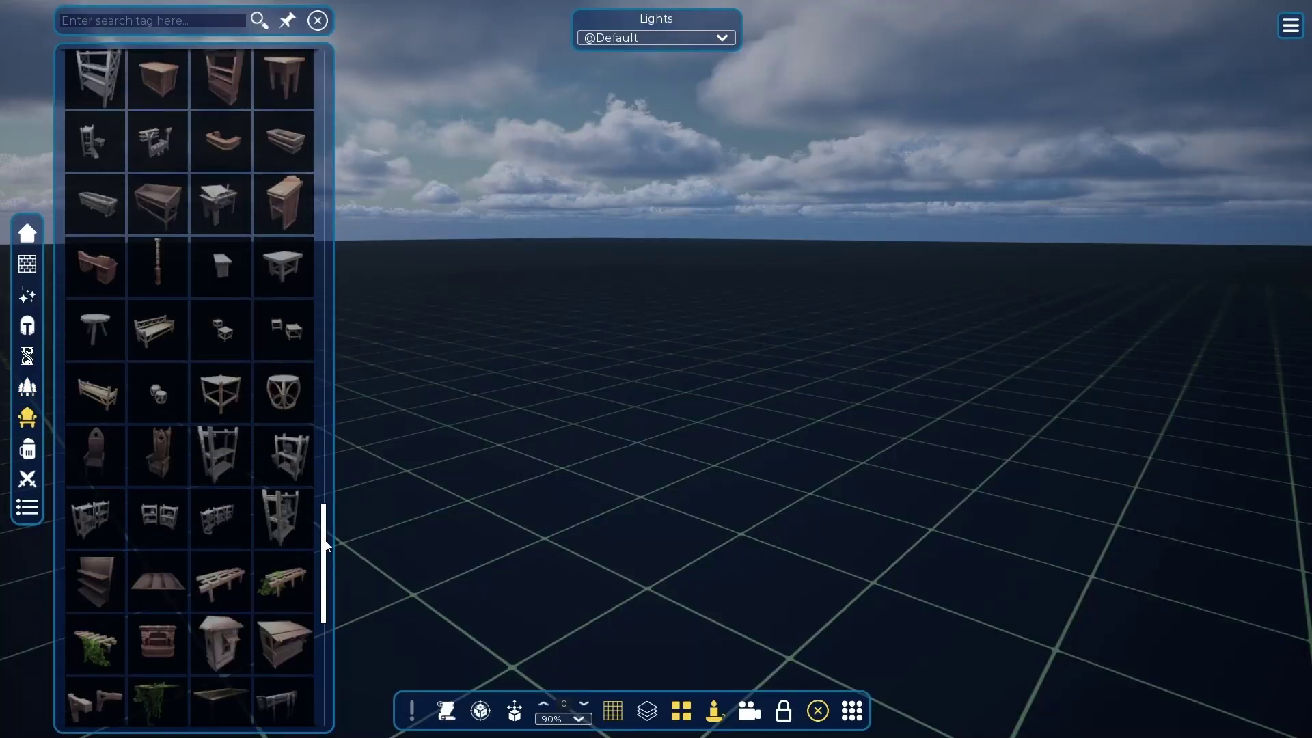
left_click_drag(327, 446, 376, 657)
left_click(27, 449)
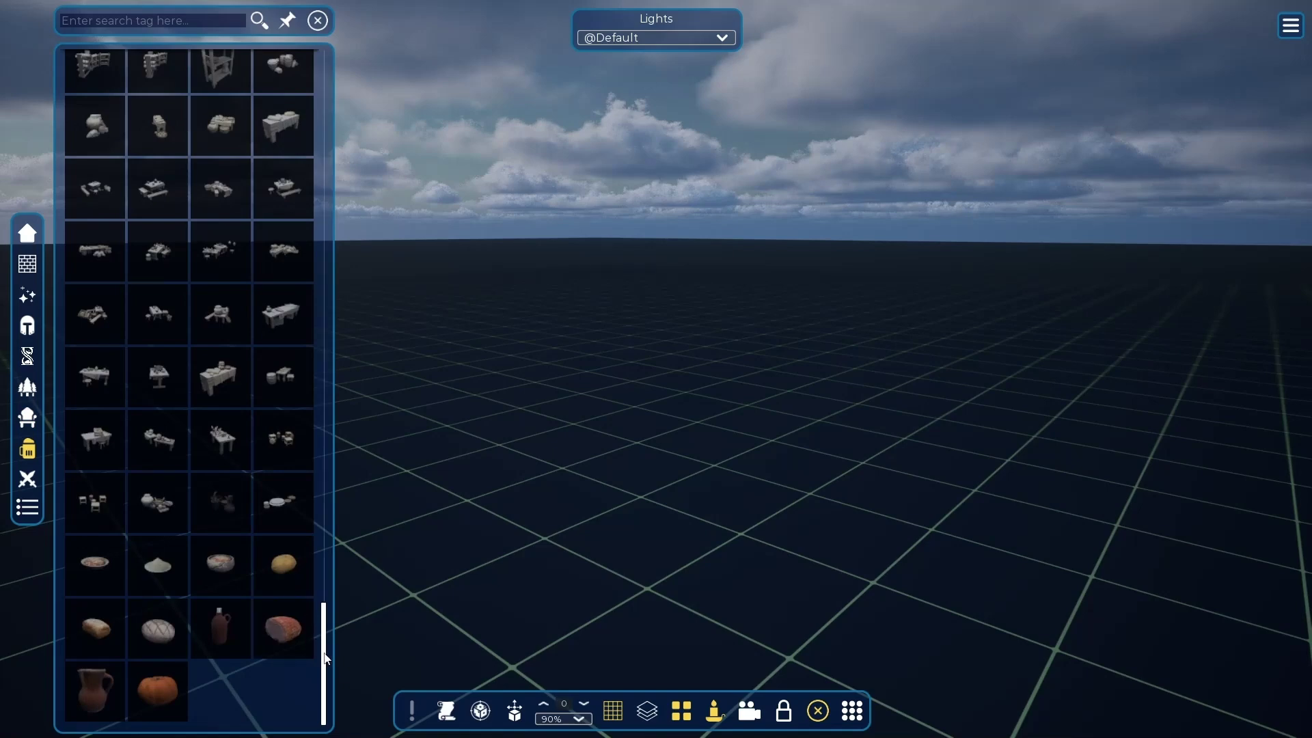
left_click_drag(327, 658, 327, 92)
Open the crossed-swords weapons and armour category and scroll through its items.
left_click(27, 478)
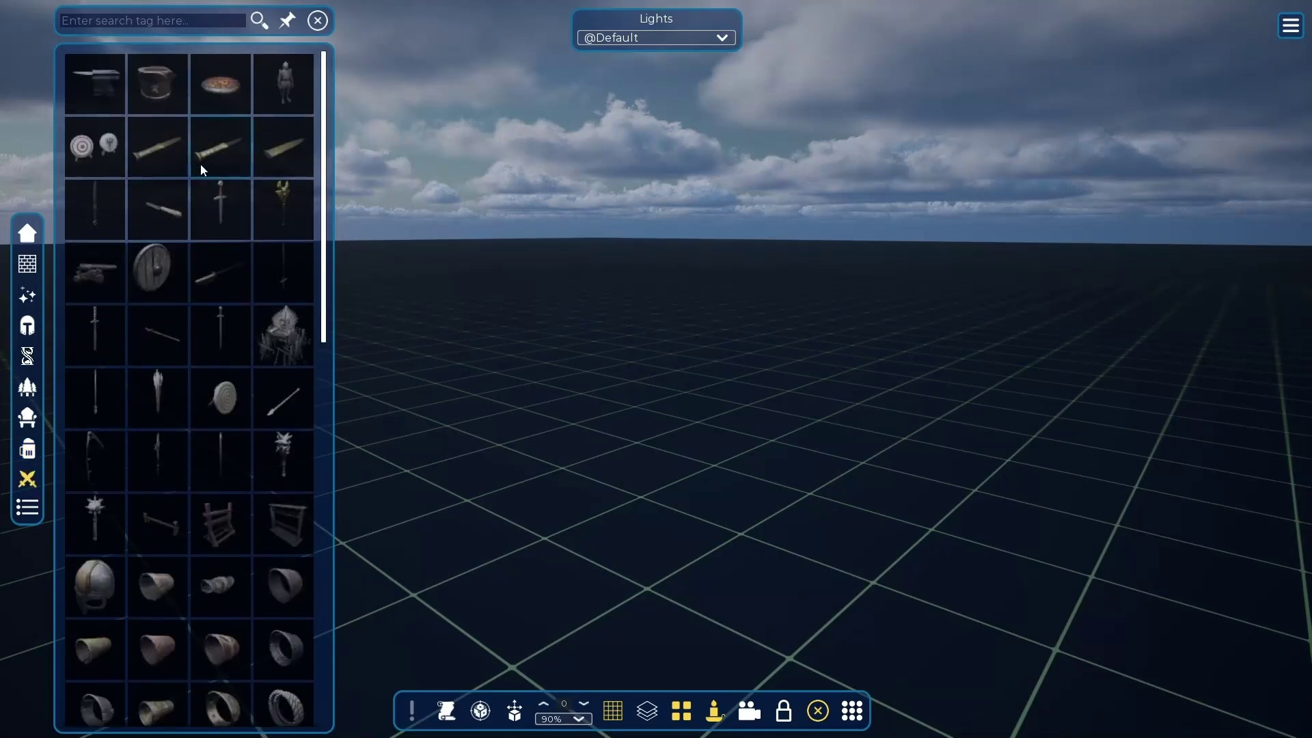
scroll(137, 123, "down", 2)
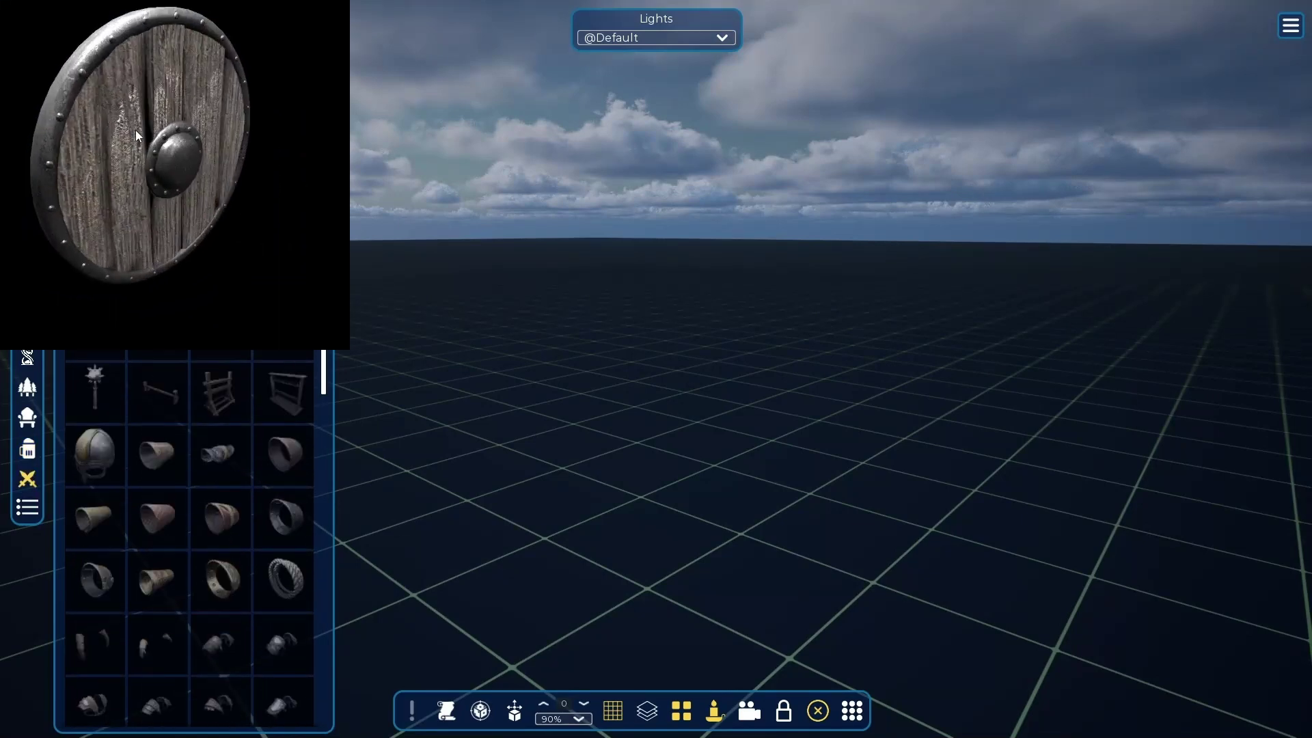
scroll(199, 228, "down", 10)
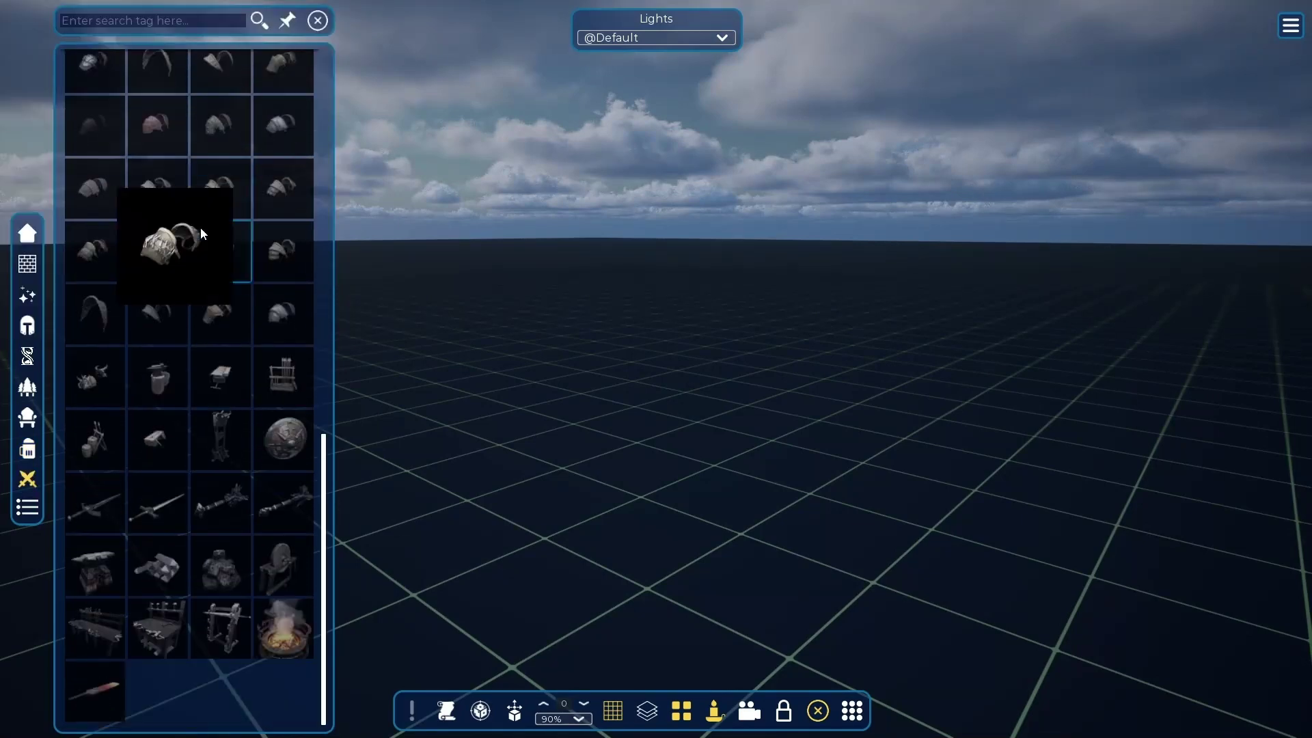
scroll(229, 461, "up", 2)
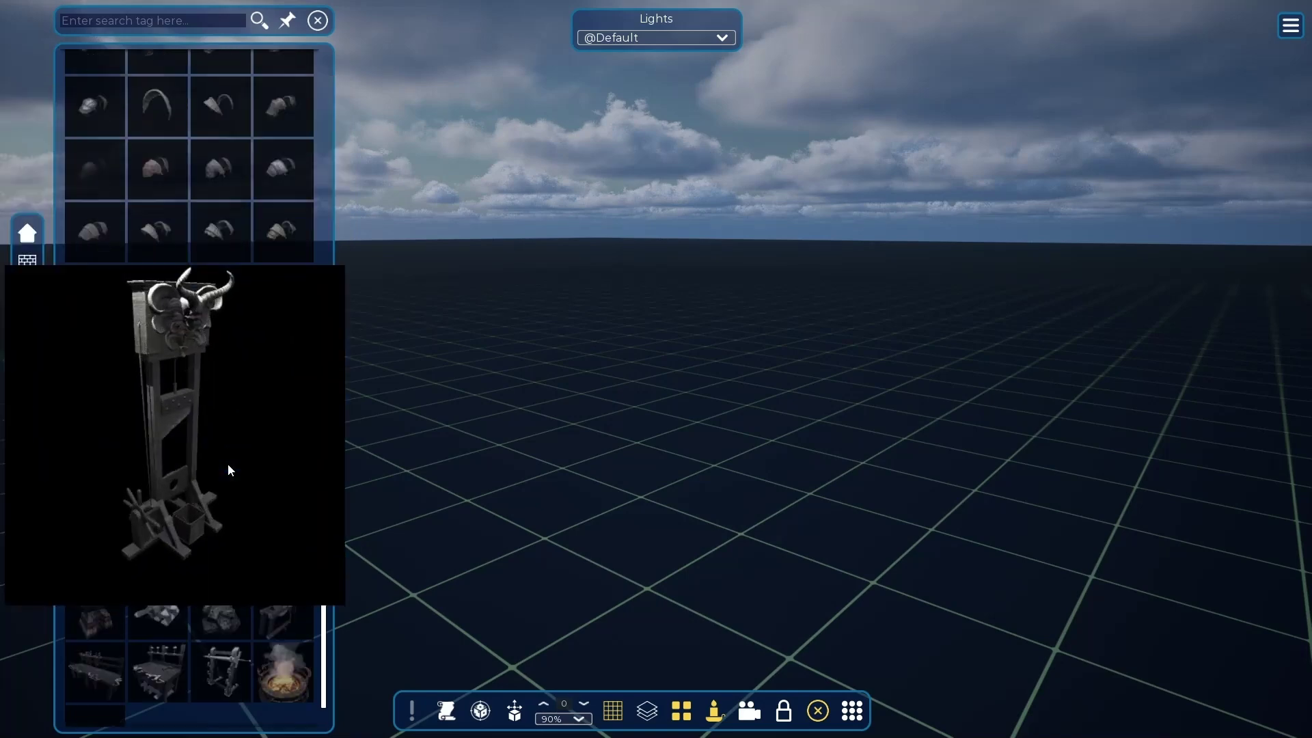
scroll(232, 454, "up", 3)
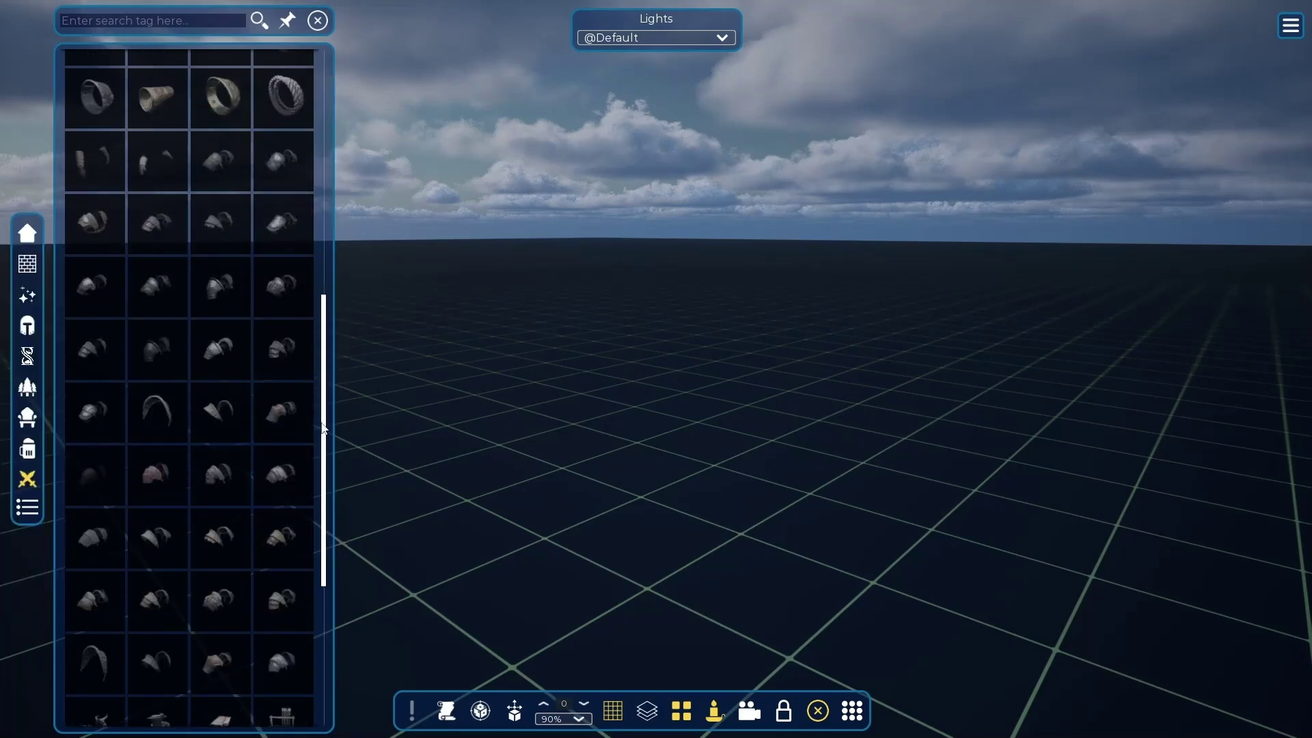
Filter the asset library to show only creatures tagged Magical Beast.
scroll(246, 272, "down", 3)
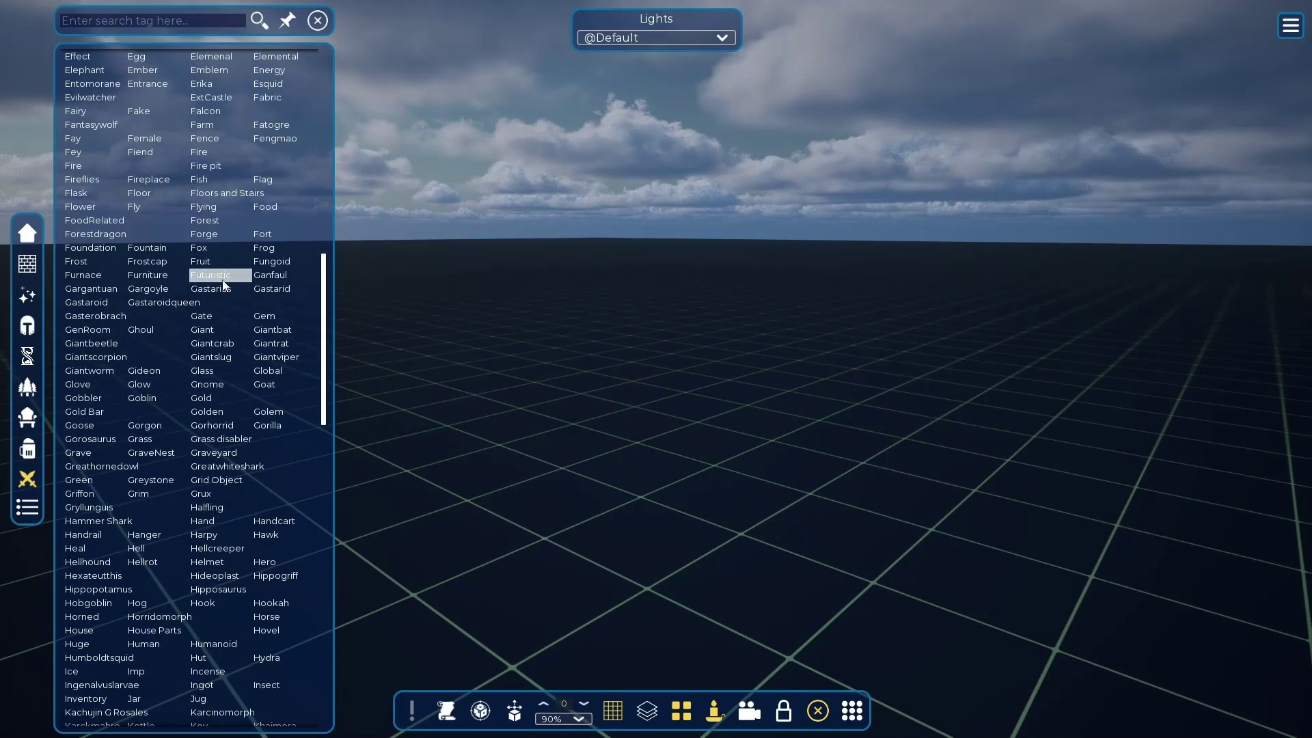
scroll(181, 391, "down", 5)
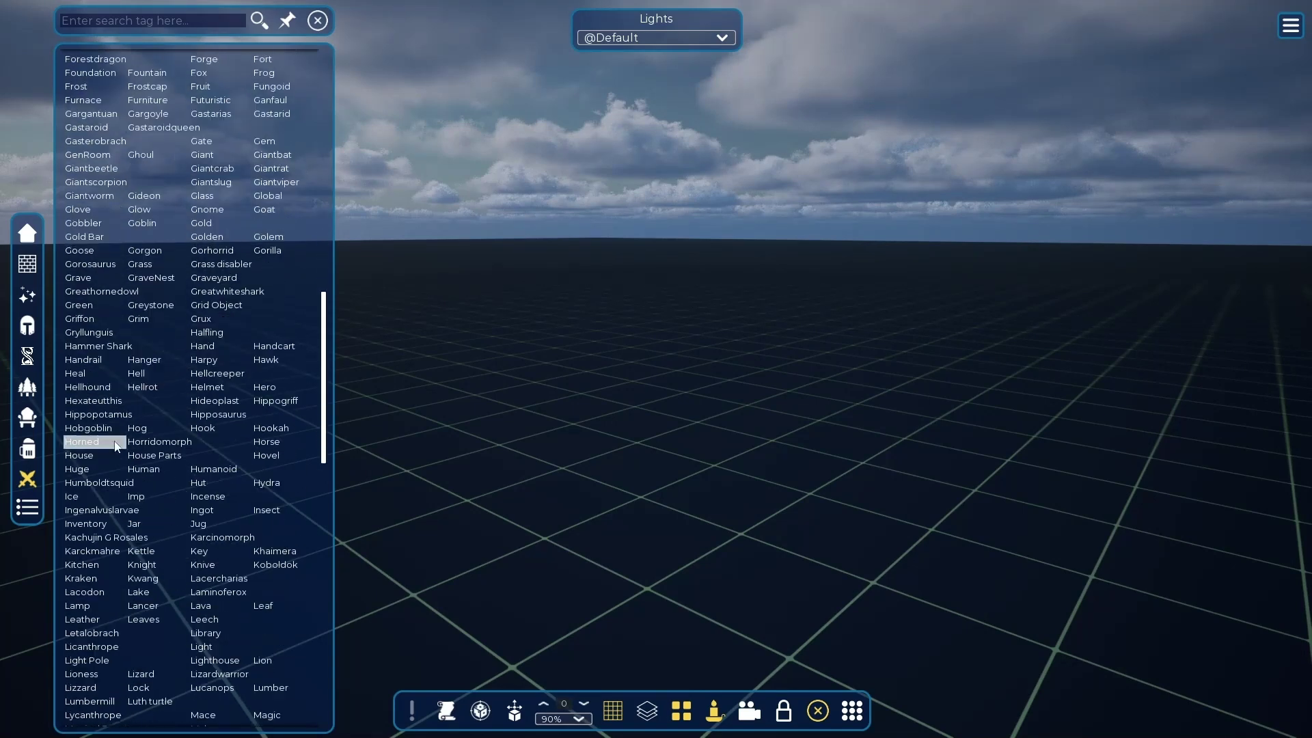
left_click(136, 494)
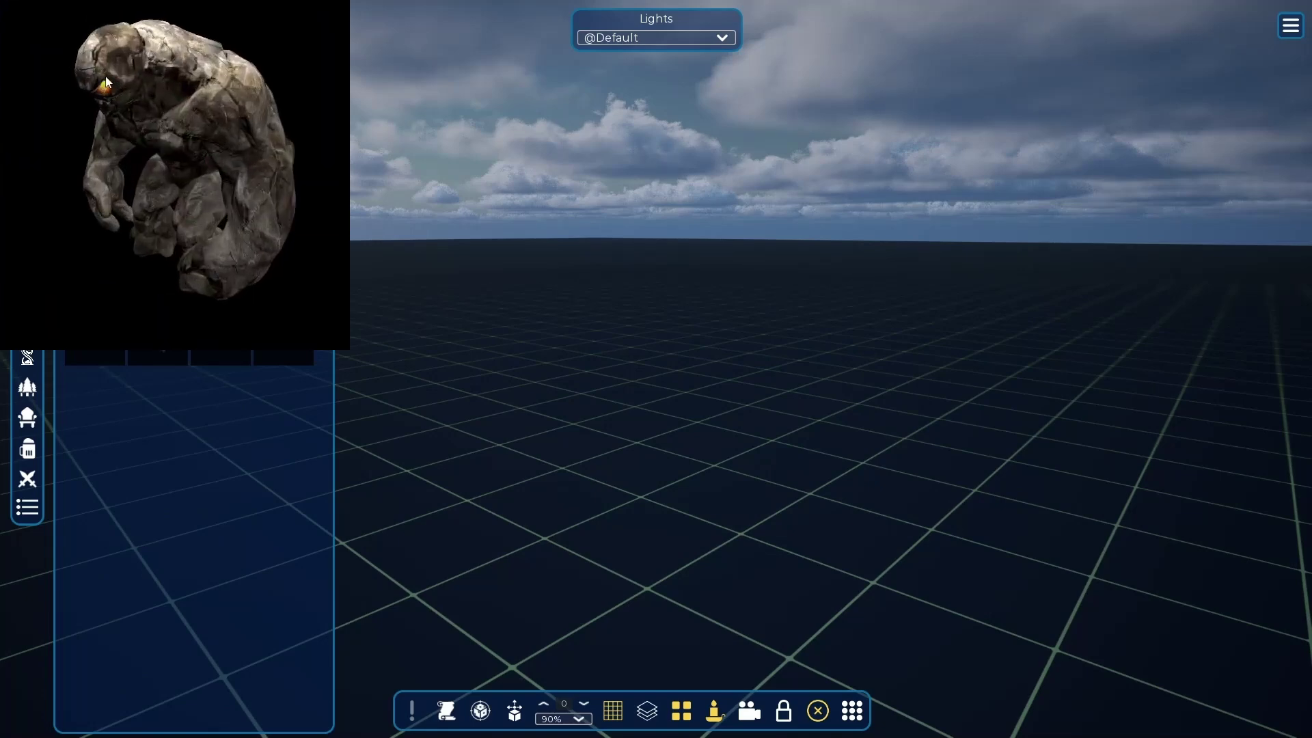
Return to the full alphabetical tag list and scroll through it.
left_click(37, 511)
scroll(226, 413, "down", 5)
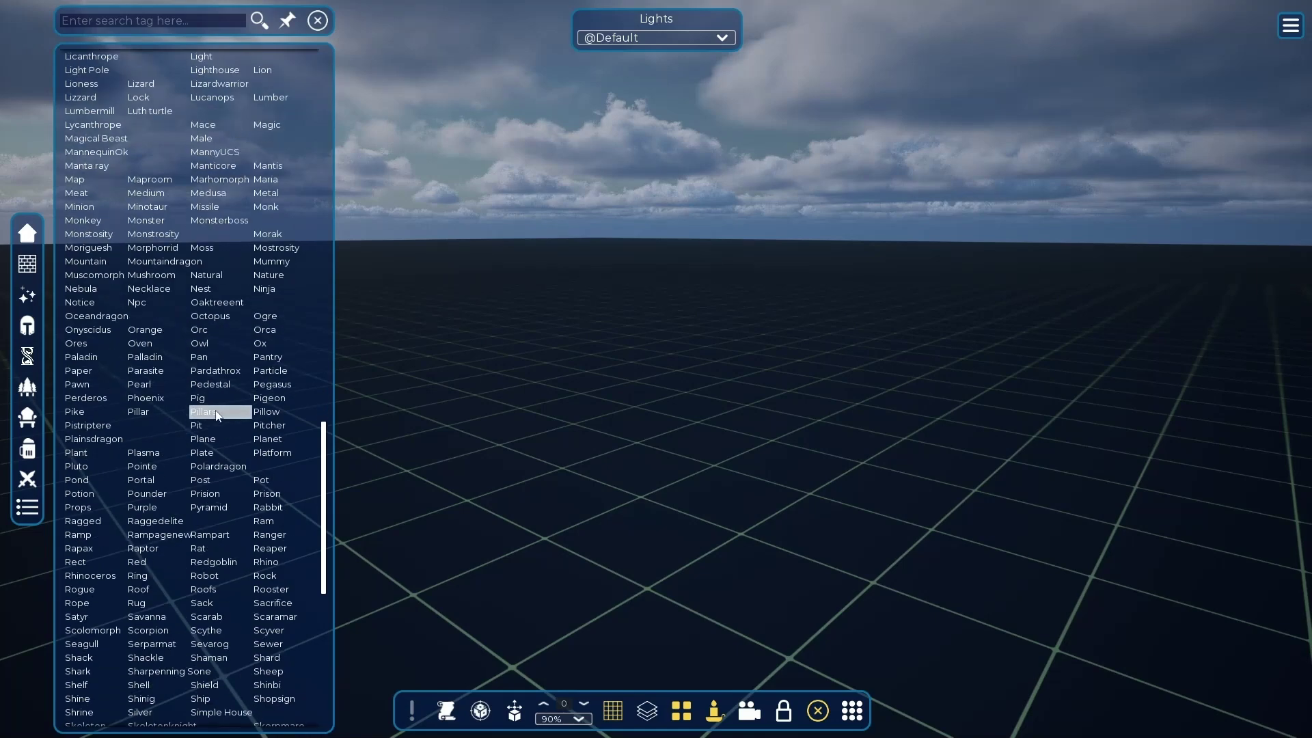
scroll(218, 415, "up", 10)
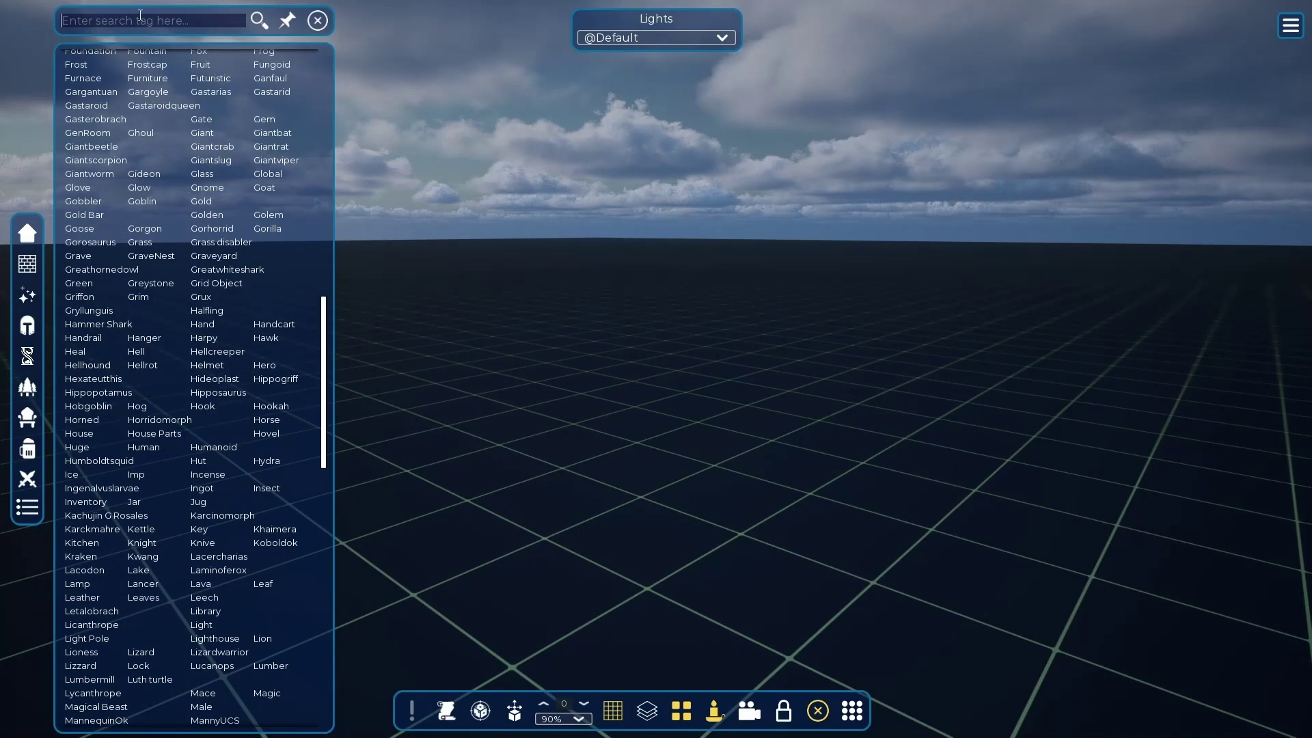
Search the tags and list only the assets tagged Wall.
type("beas")
left_click(77, 60)
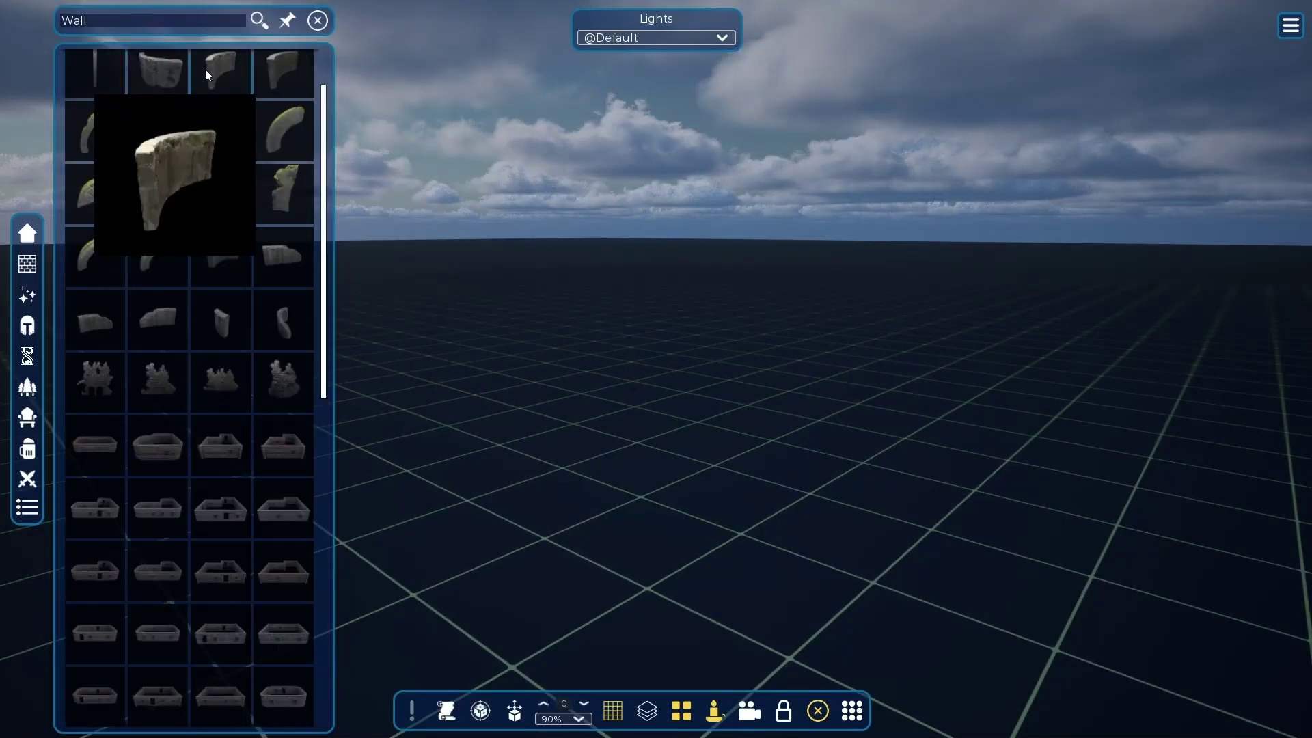
scroll(231, 389, "up", 2)
Place the large ruined wall, a small ruin to its right, and a long wall block.
left_click(93, 316)
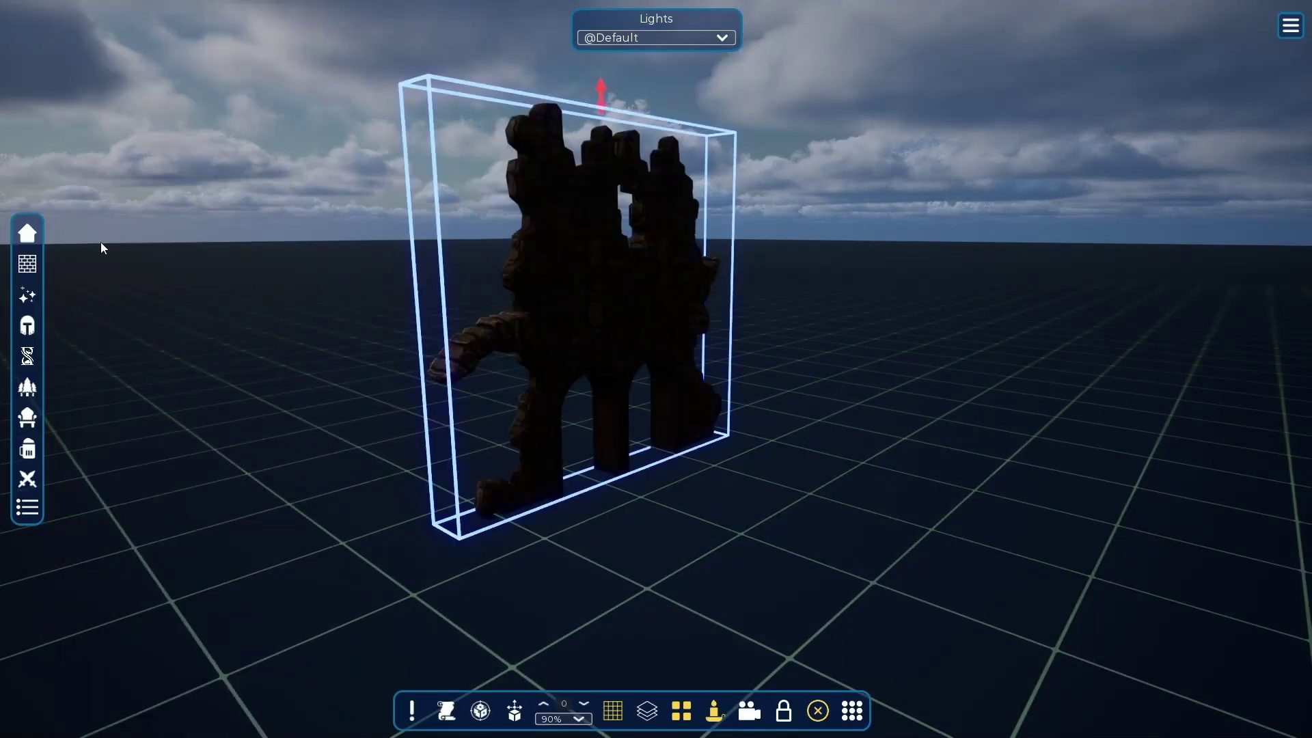
left_click(27, 263)
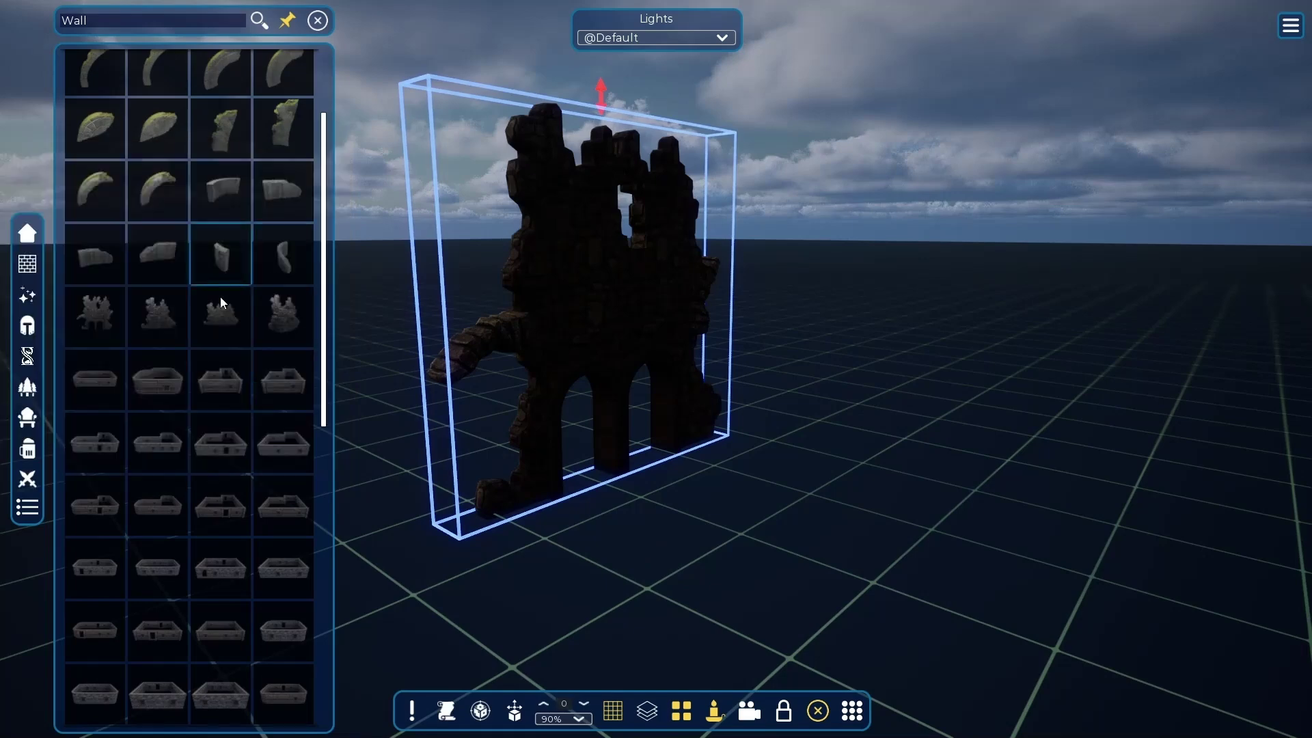
left_click(152, 320)
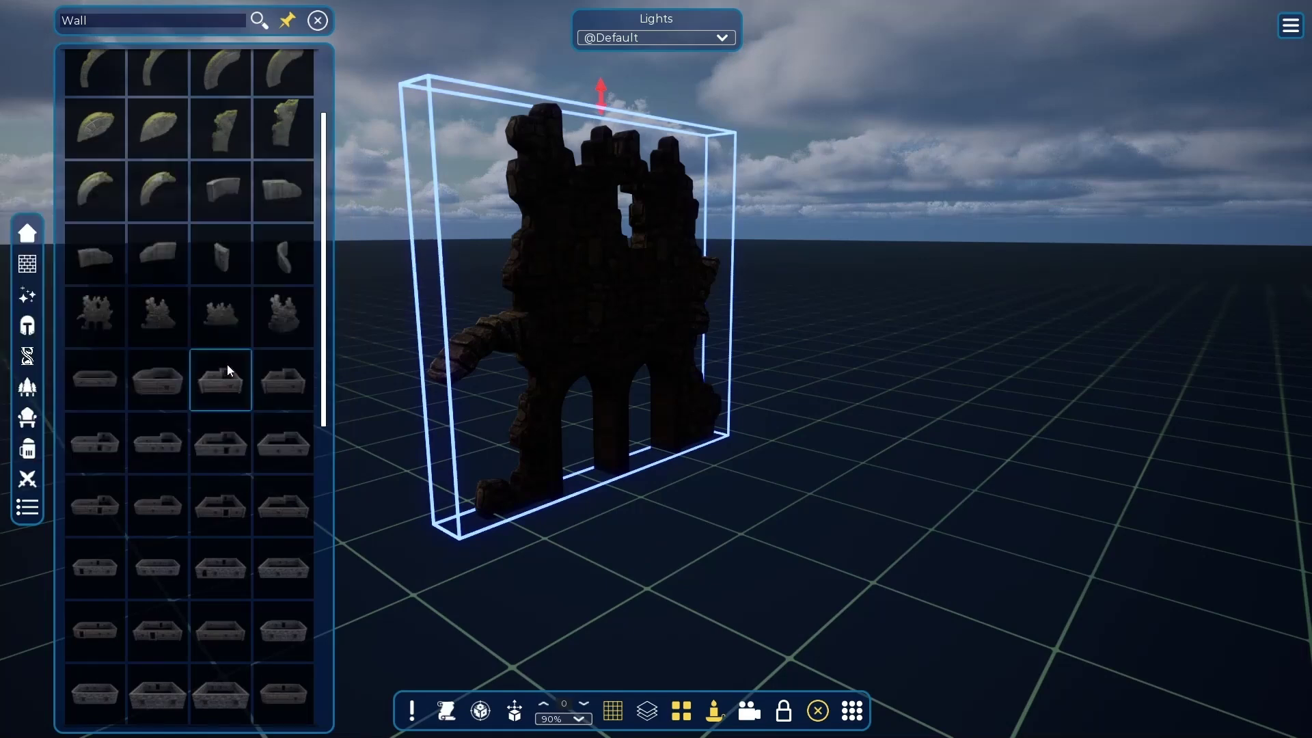
left_click(862, 381)
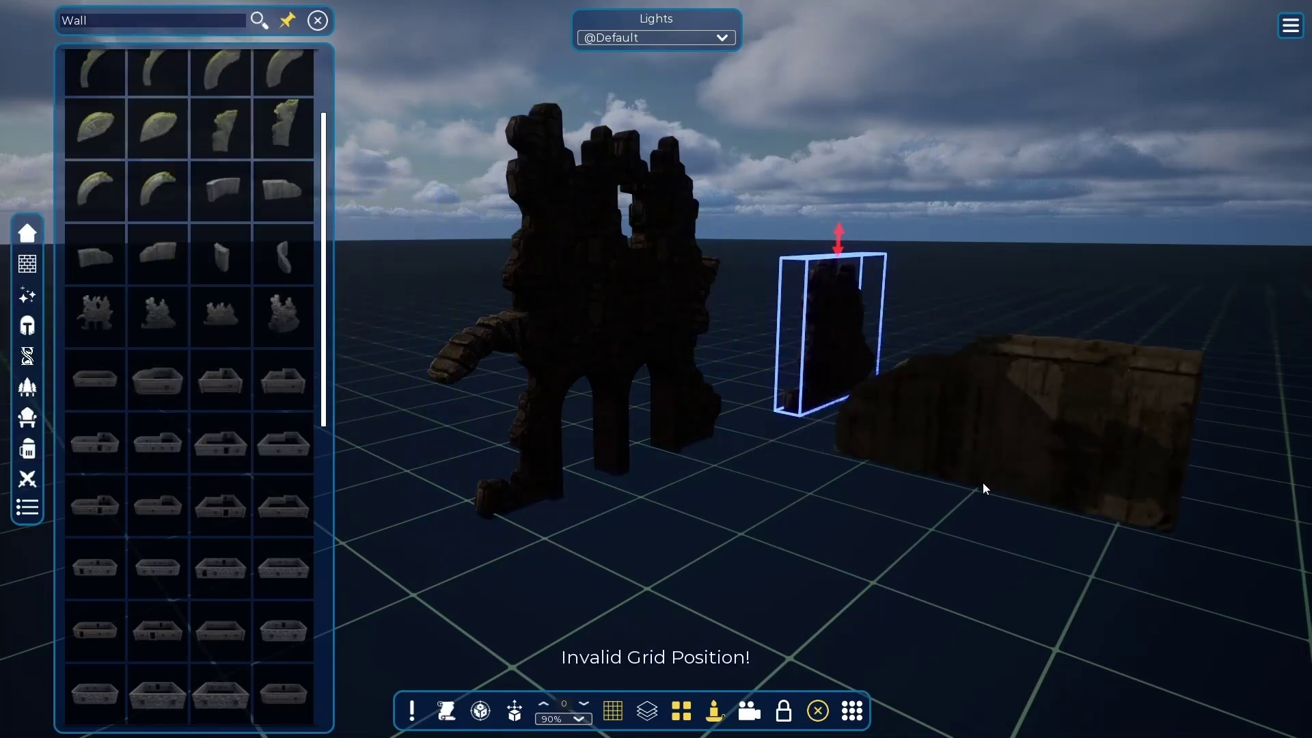
left_click(982, 482)
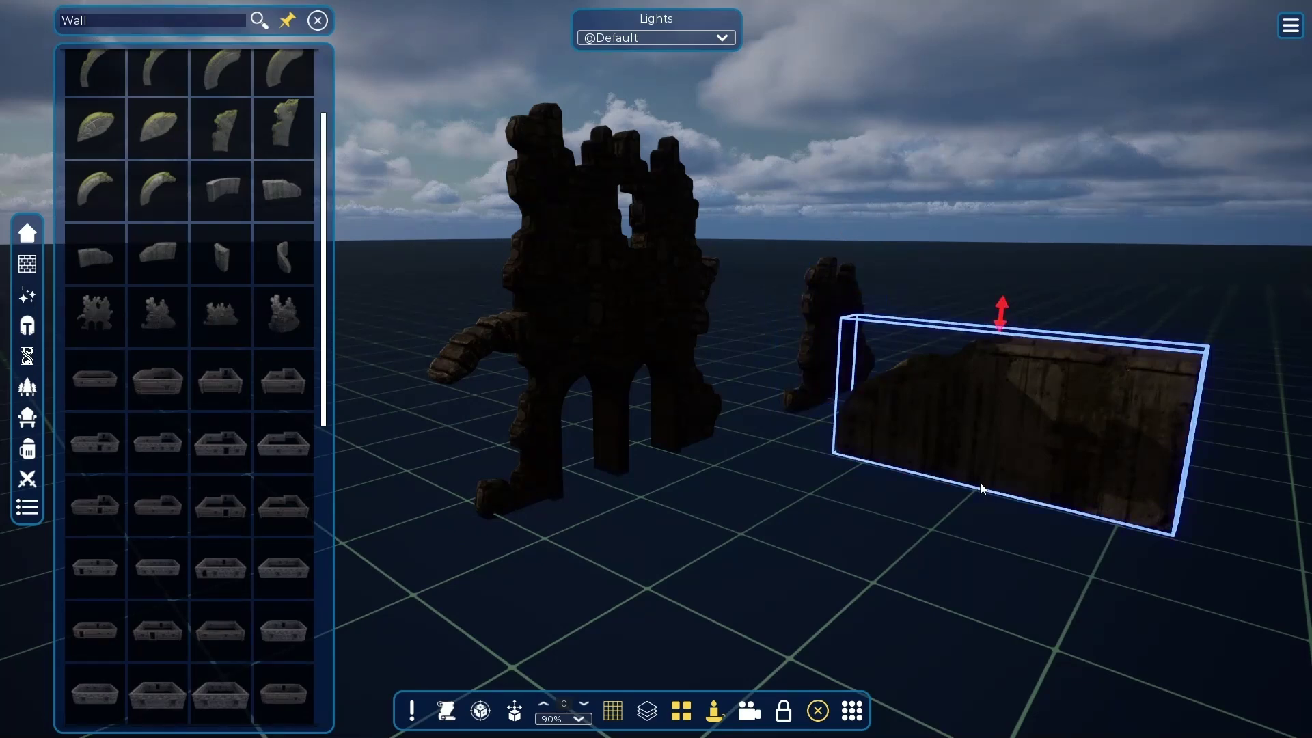